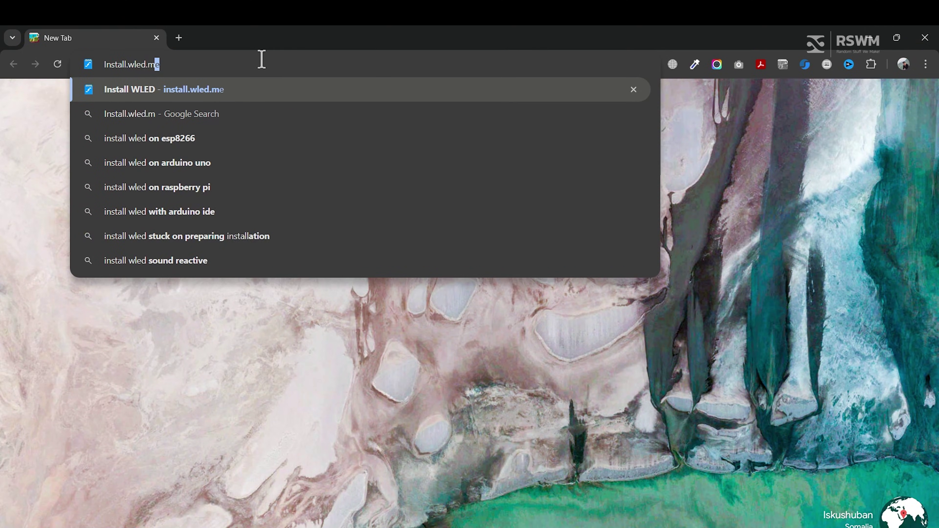
# Load install.wled.me and select WLED version 0.14.4.
pyautogui.write('.m')
pyautogui.press('Return')
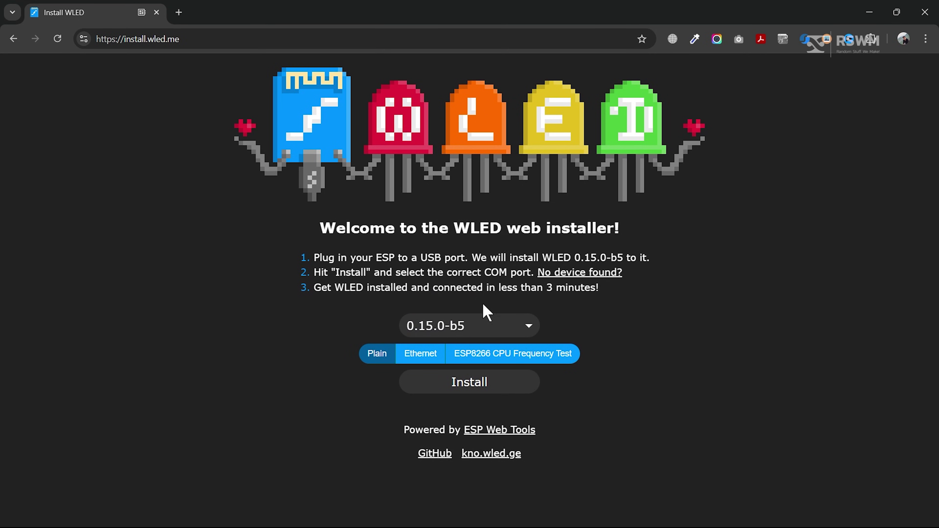
pyautogui.click(481, 326)
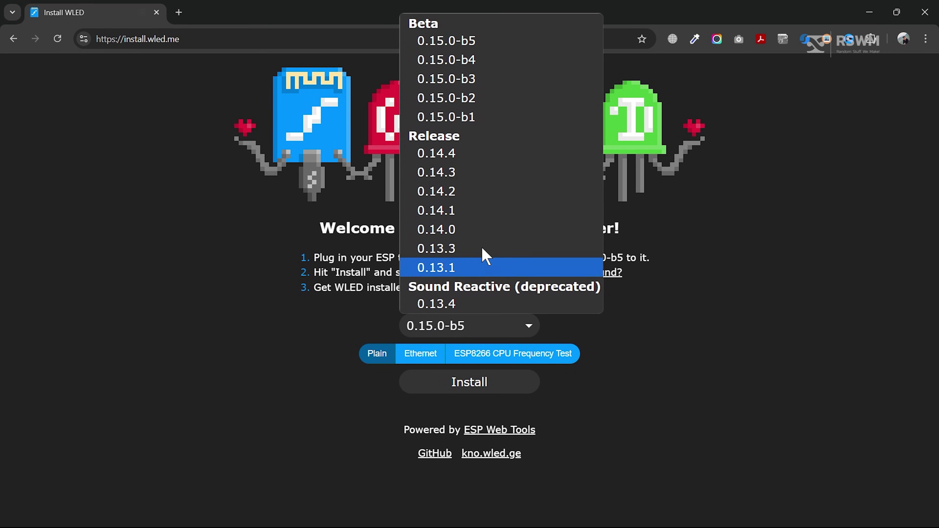
pyautogui.click(485, 165)
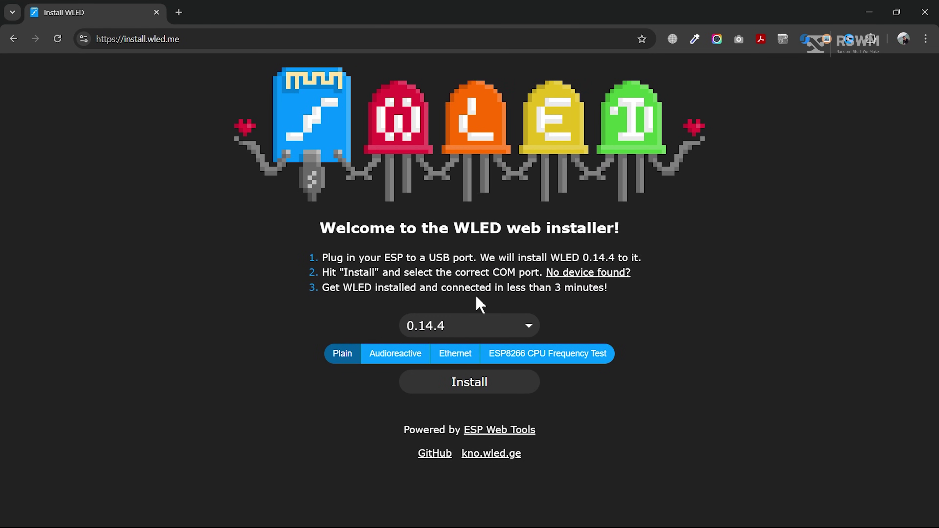
# Install WLED 0.14.4 onto the board on COM18 and confirm the install.
pyautogui.click(486, 382)
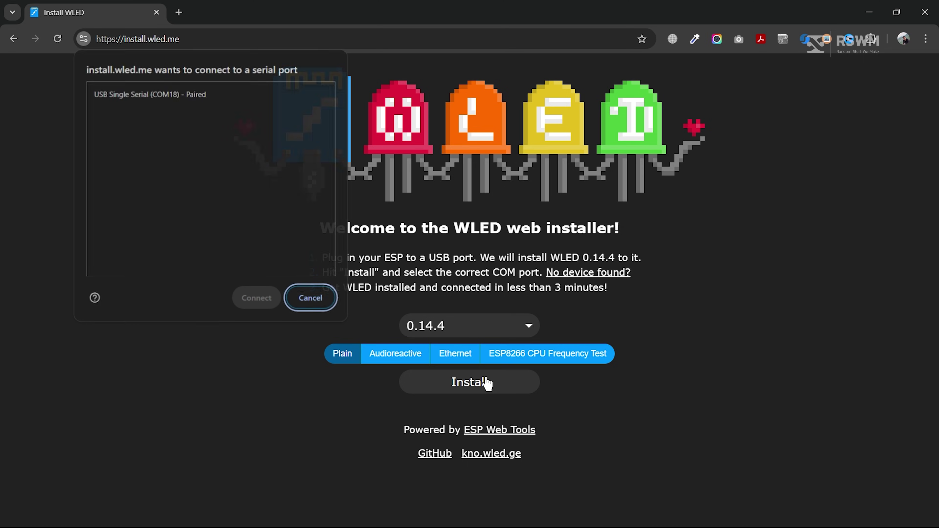
pyautogui.click(203, 99)
pyautogui.click(257, 299)
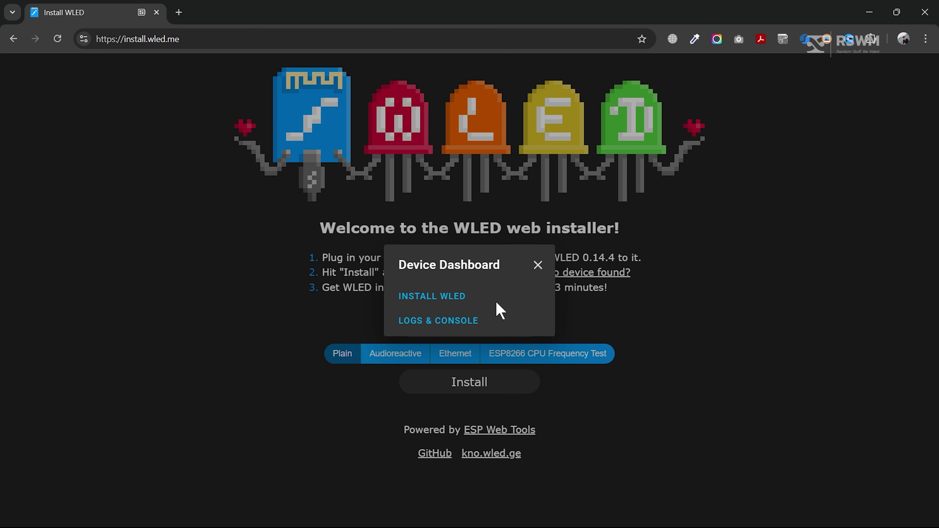
pyautogui.click(446, 305)
pyautogui.click(556, 347)
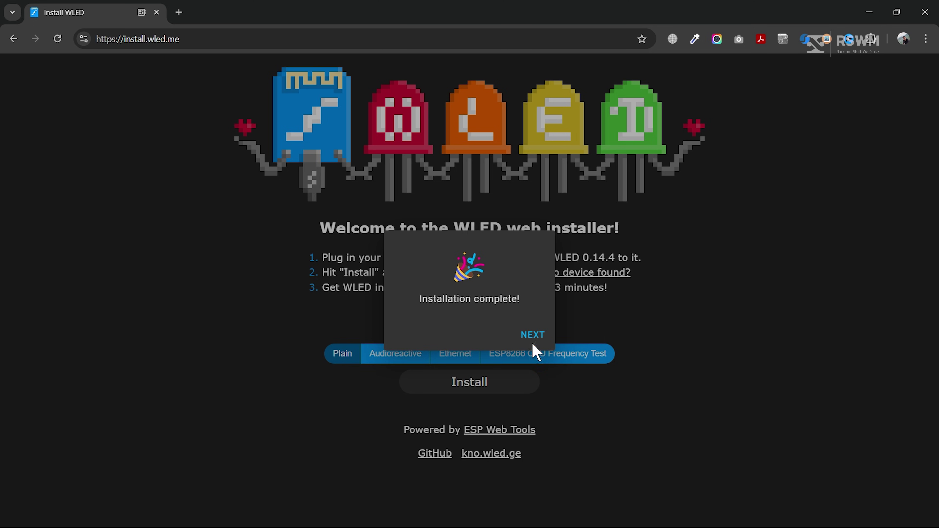
# Join the flashed board to the Catalyst - Jio4G_EXT Wi-Fi network.
pyautogui.click(533, 332)
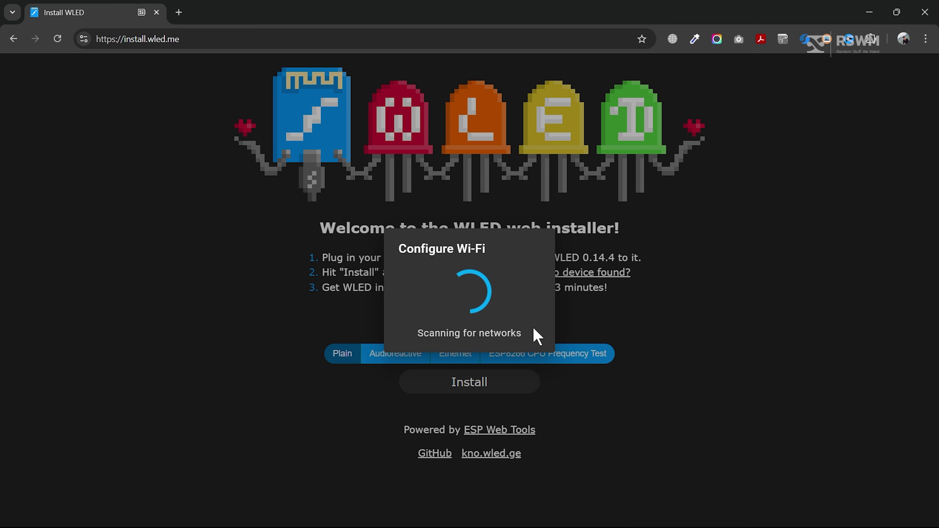
pyautogui.click(527, 284)
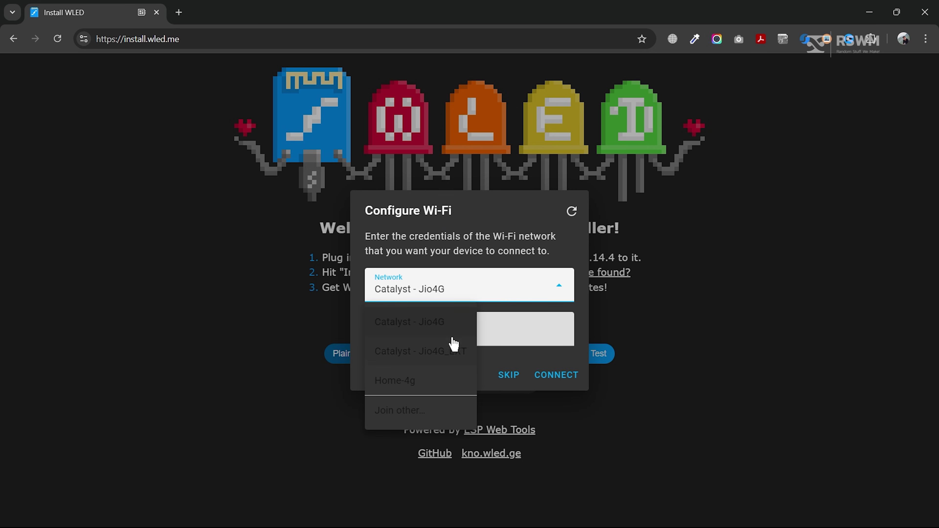
pyautogui.click(445, 350)
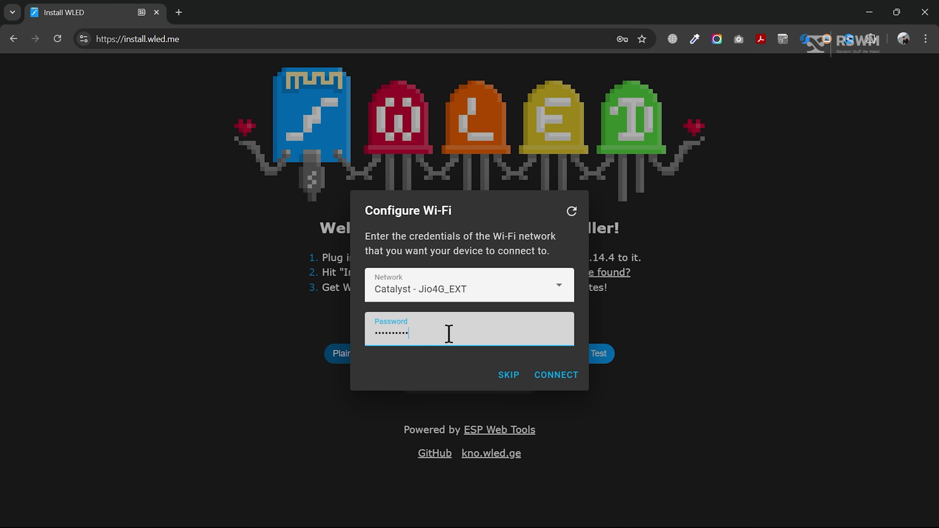
pyautogui.click(559, 373)
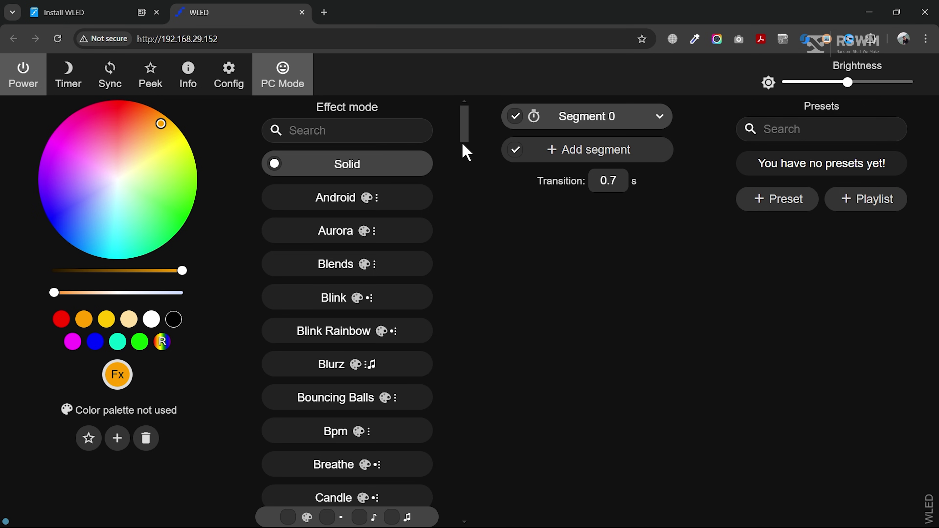
# Go to WLED's Config > WiFi Setup page.
pyautogui.moveTo(464, 140)
pyautogui.mouseDown()
pyautogui.moveTo(465, 199)
pyautogui.moveTo(463, 127)
pyautogui.mouseUp()
pyautogui.click(229, 89)
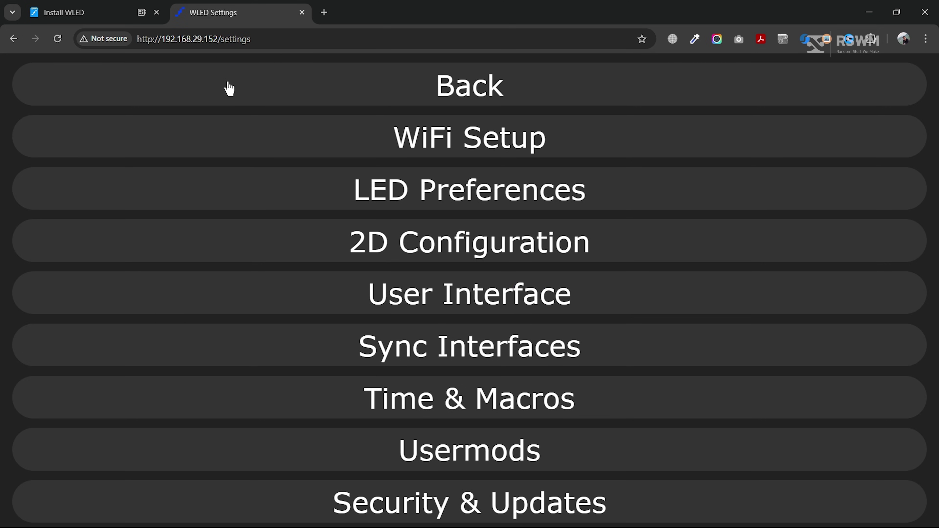
pyautogui.click(443, 140)
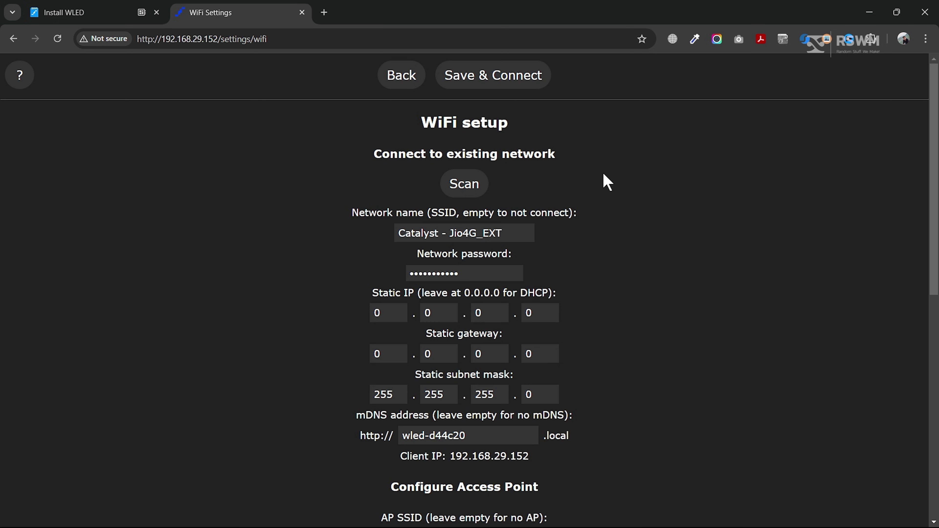
pyautogui.scroll(-5, 607, 182)
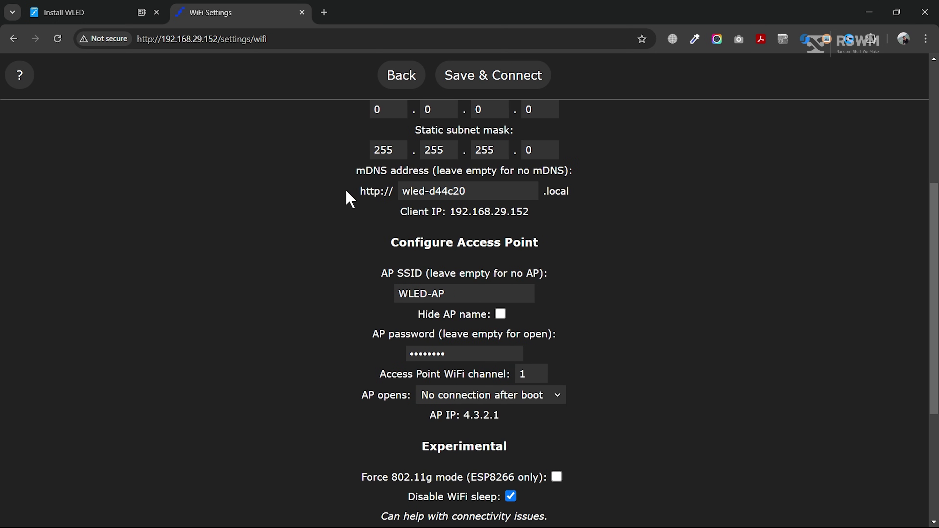
# Change the mDNS address to wled-signalRGB and Save & Connect.
pyautogui.moveTo(345, 190); pyautogui.dragTo(557, 192)
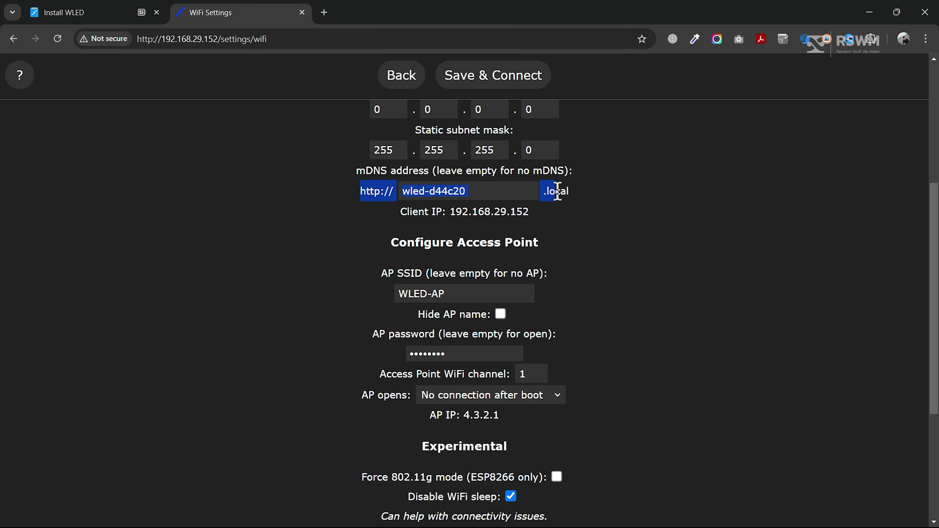
pyautogui.click(586, 190)
pyautogui.click(473, 189)
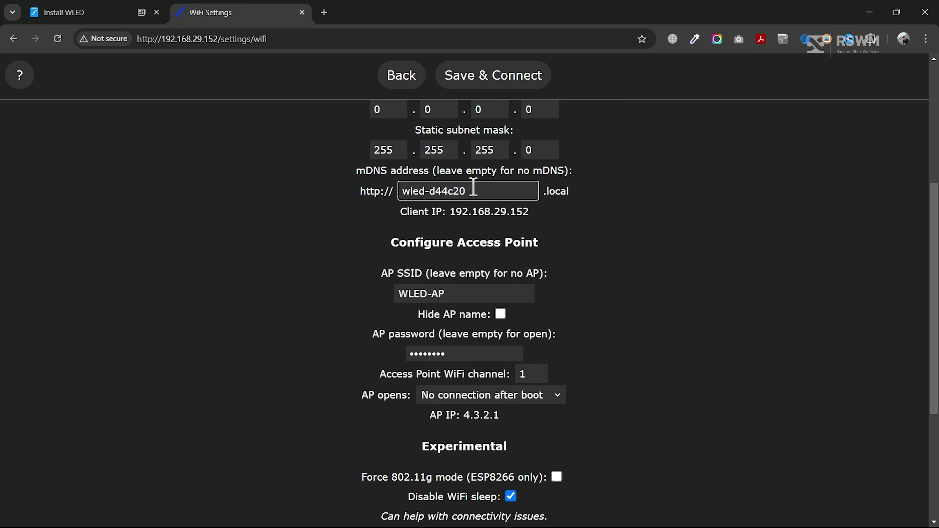
pyautogui.press('BackSpace')
pyautogui.press('BackSpace')
pyautogui.press('BackSpace')
pyautogui.press('BackSpace')
pyautogui.press('BackSpace')
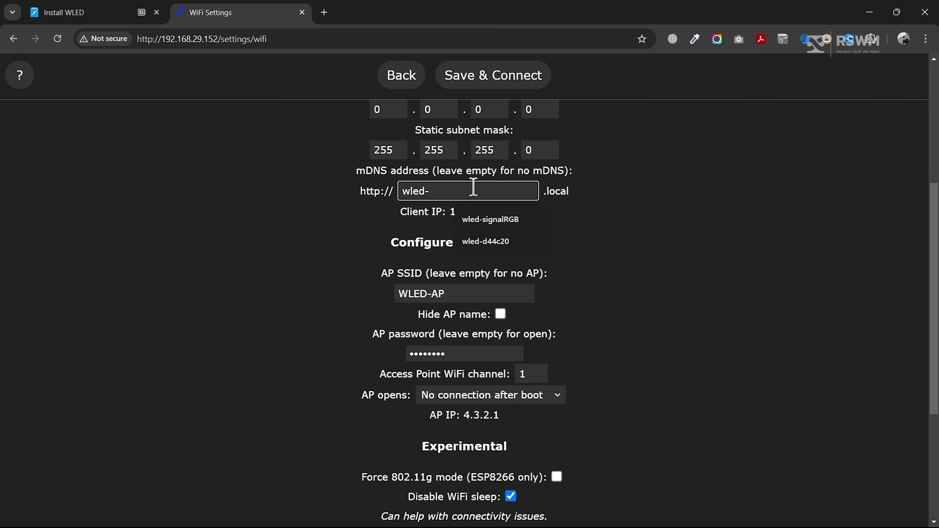
pyautogui.write('signal')
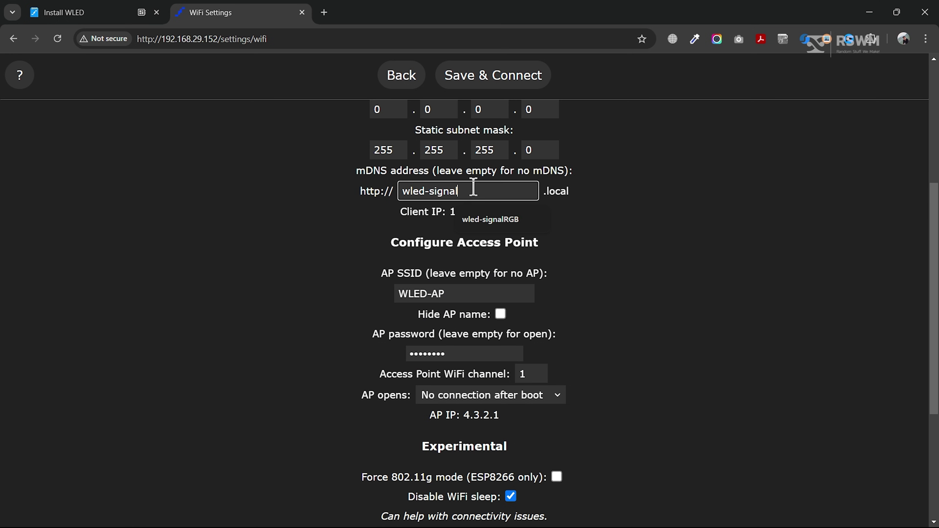
pyautogui.write('RGB')
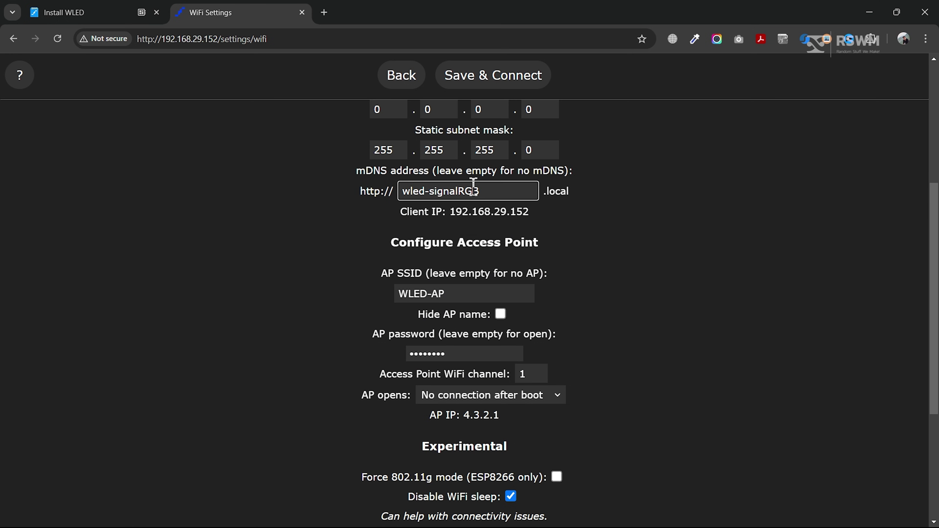
pyautogui.click(645, 216)
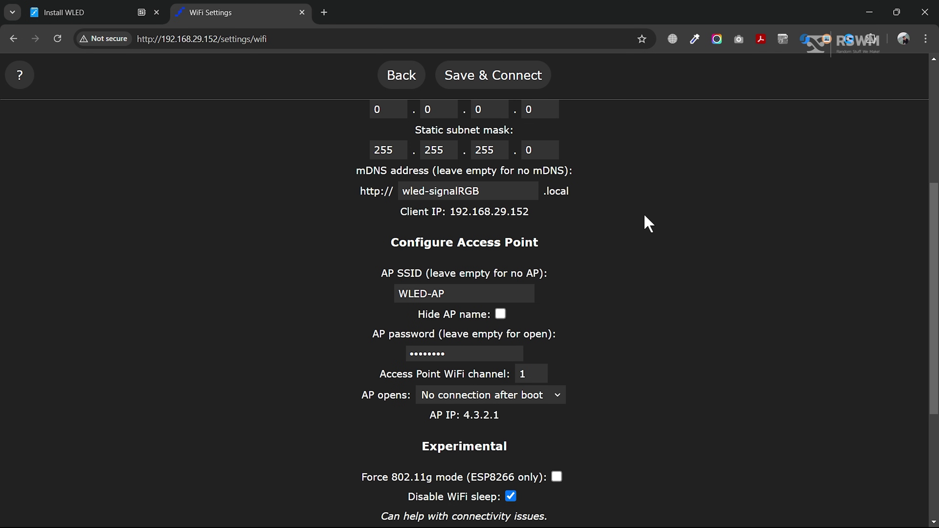
pyautogui.click(529, 88)
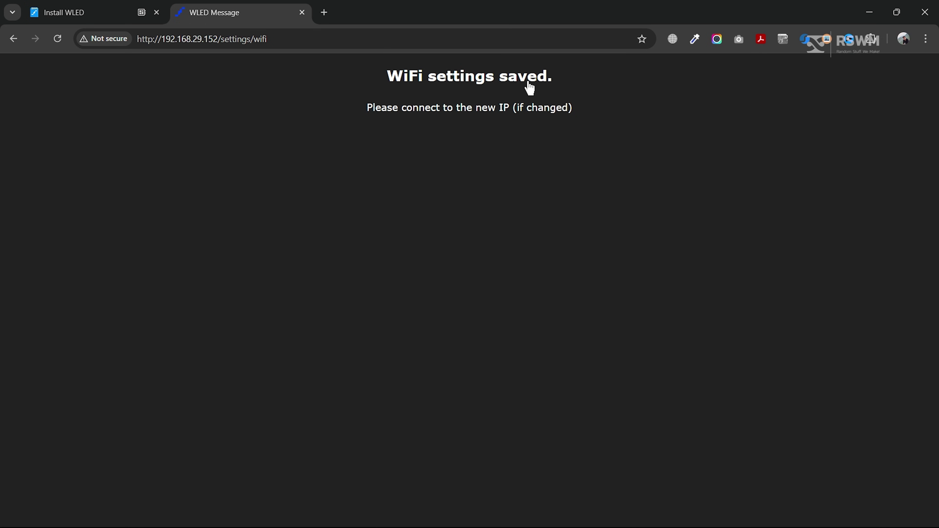
pyautogui.click(268, 40)
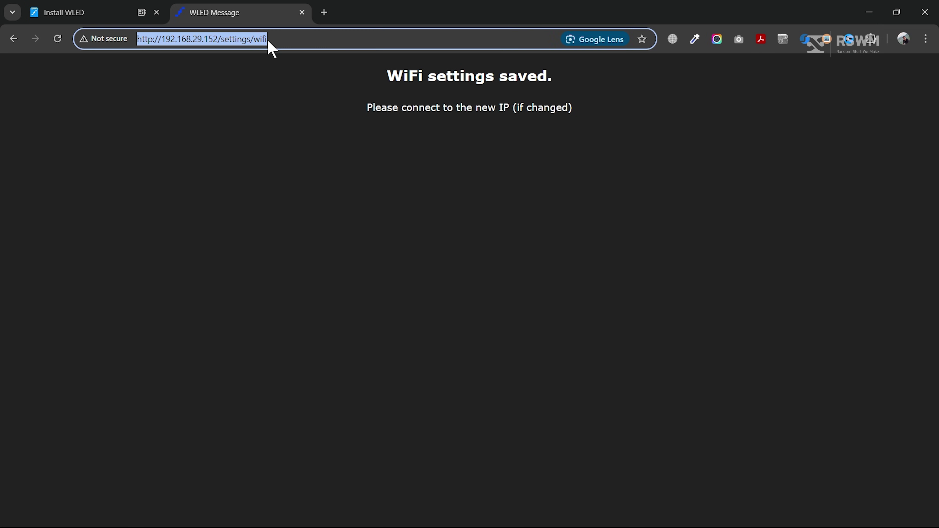
pyautogui.write('http://')
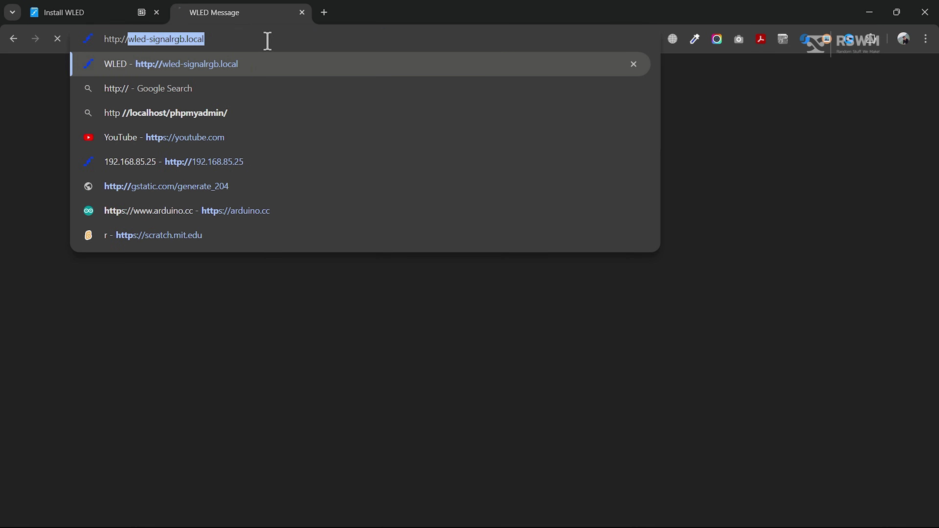
pyautogui.write('wled-signal')
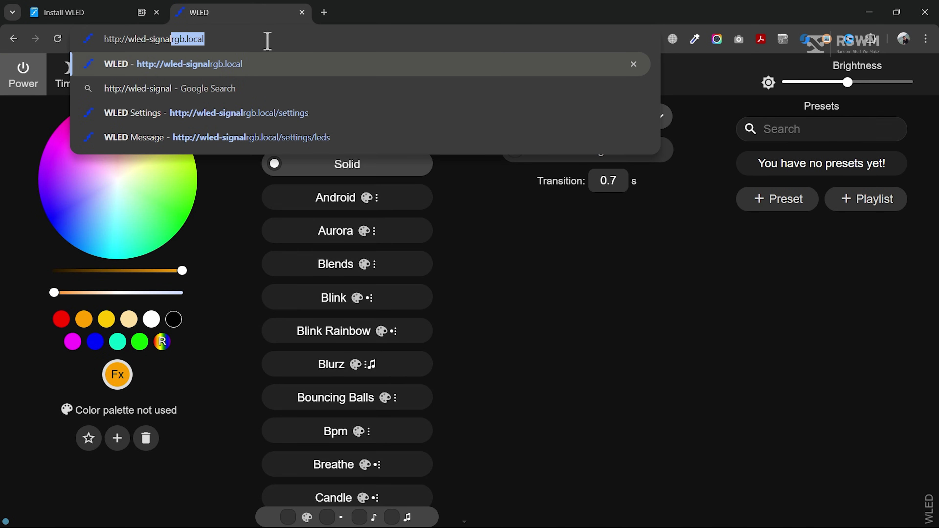
pyautogui.write('rgb.local')
pyautogui.press('Return')
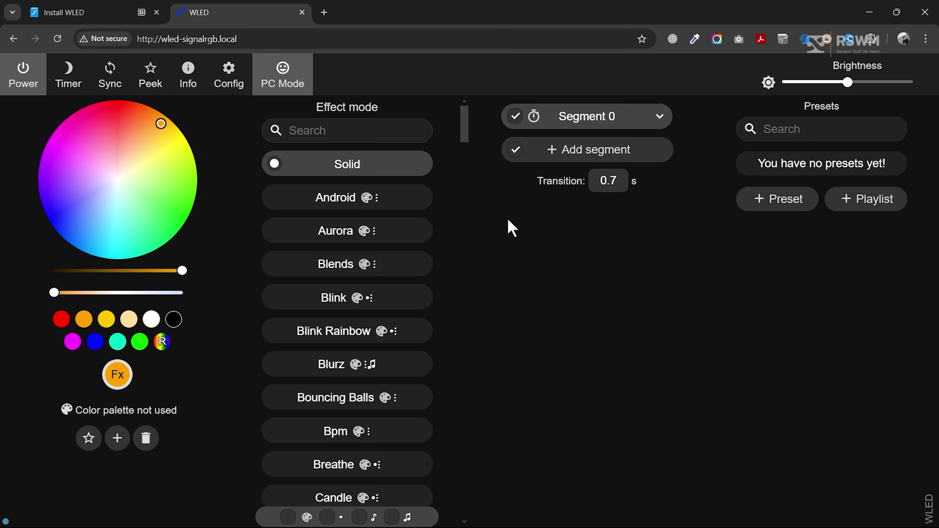
pyautogui.click(230, 86)
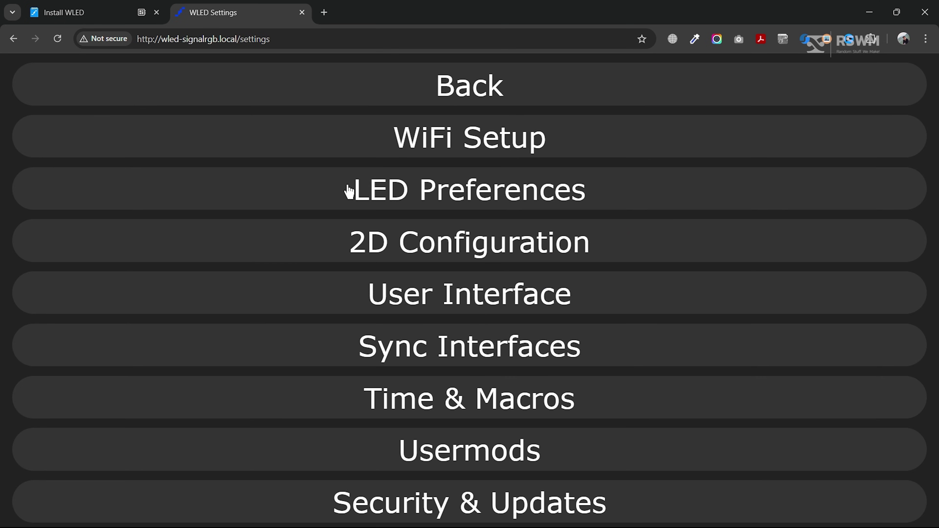
# Open LED Preferences and locate the current Total LEDs count of 30.
pyautogui.click(606, 202)
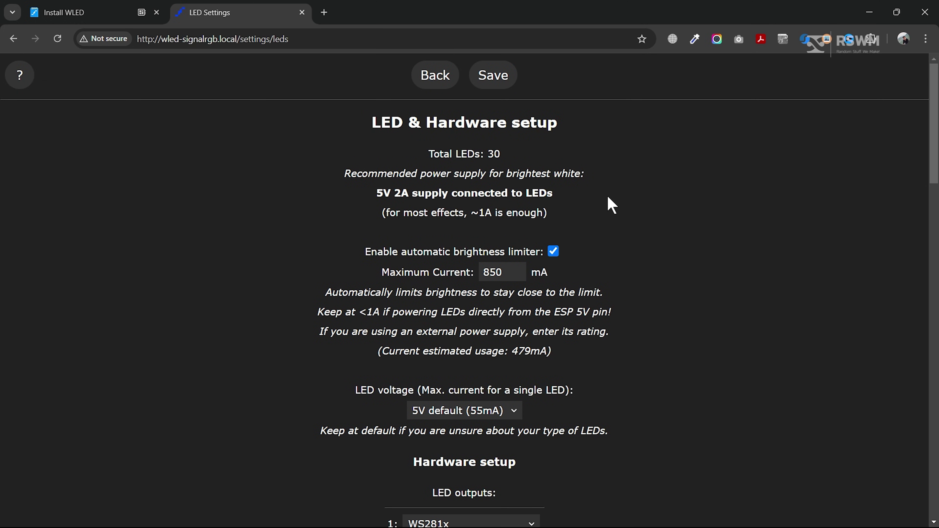
pyautogui.moveTo(503, 155); pyautogui.dragTo(432, 161)
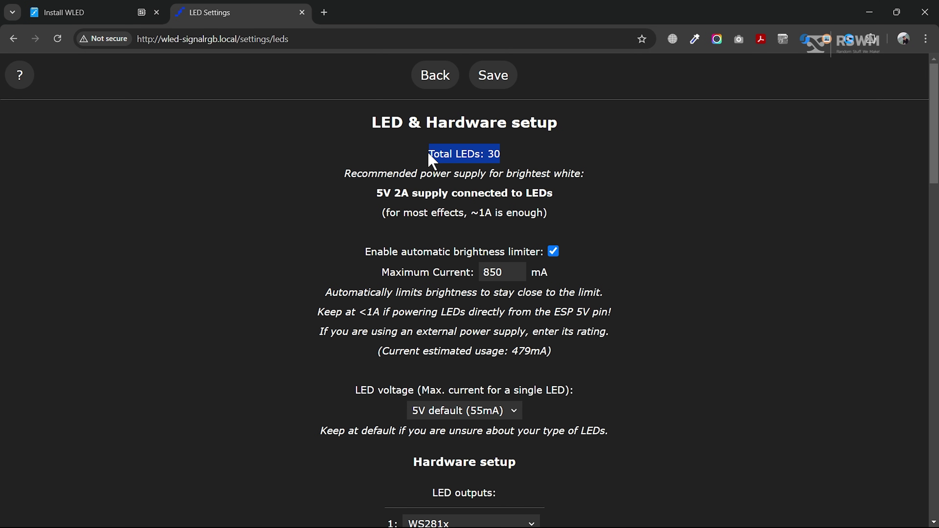
pyautogui.click(620, 164)
pyautogui.scroll(-7, 620, 164)
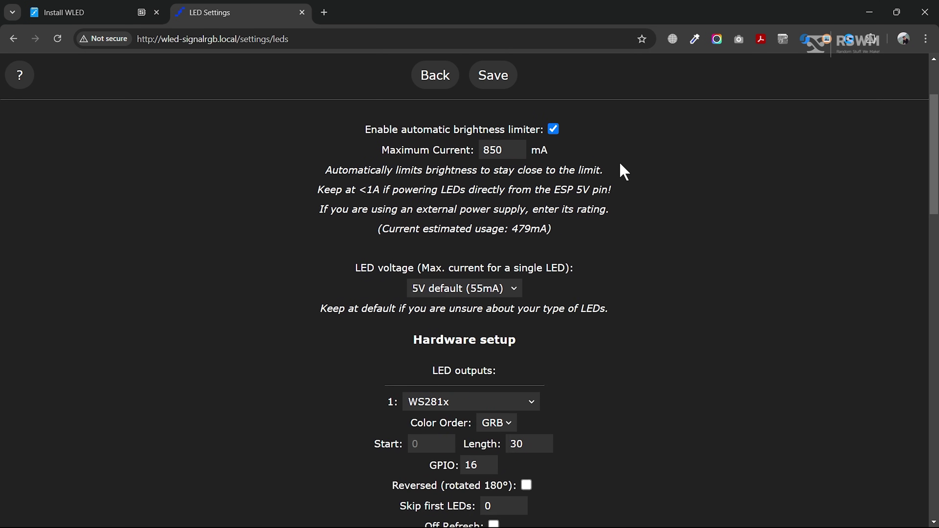
pyautogui.scroll(-2, 620, 164)
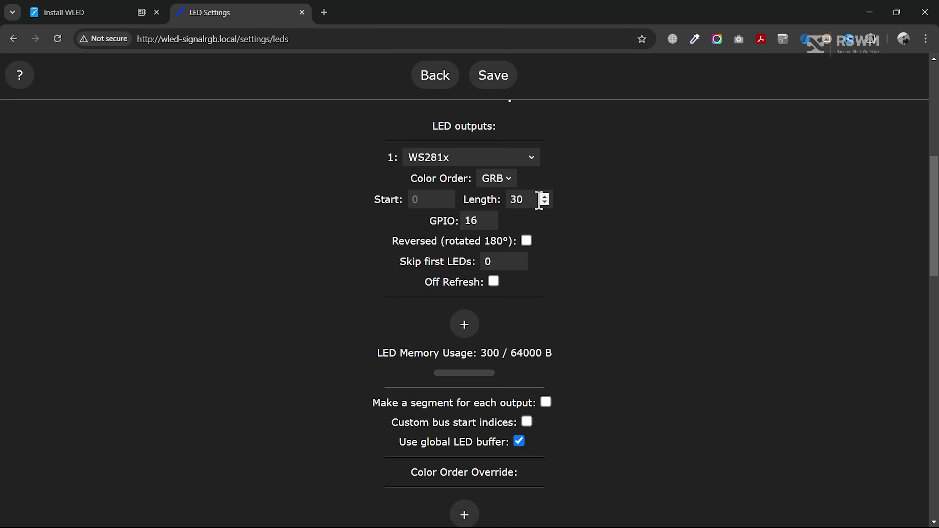
# Change the LED output Length from 30 to 272, then return to the main control page.
pyautogui.moveTo(540, 200); pyautogui.dragTo(510, 201)
pyautogui.write('272')
pyautogui.click(584, 226)
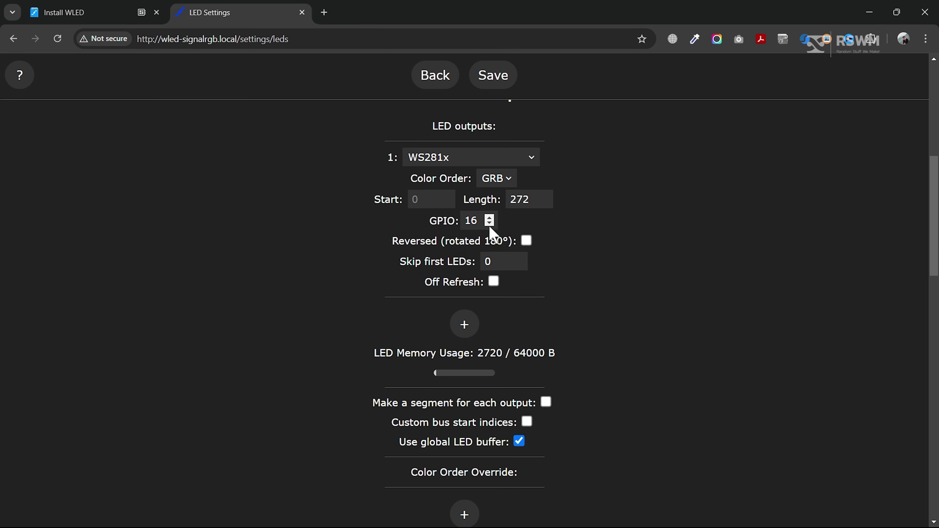
pyautogui.moveTo(488, 220); pyautogui.dragTo(466, 221)
pyautogui.click(574, 245)
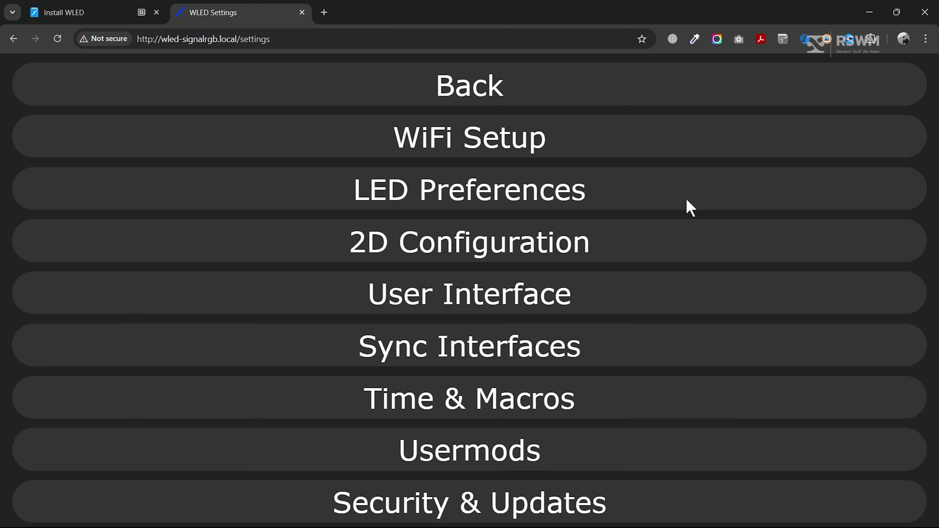
pyautogui.click(488, 88)
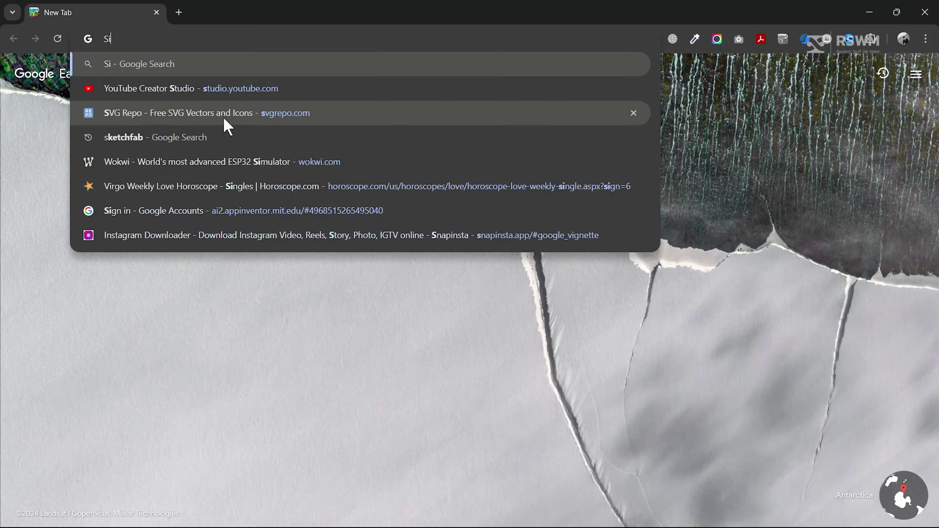
# Search for SignalRGB, open signalrgb.com, and download Install_SignalRgb.exe.
pyautogui.write('RGB')
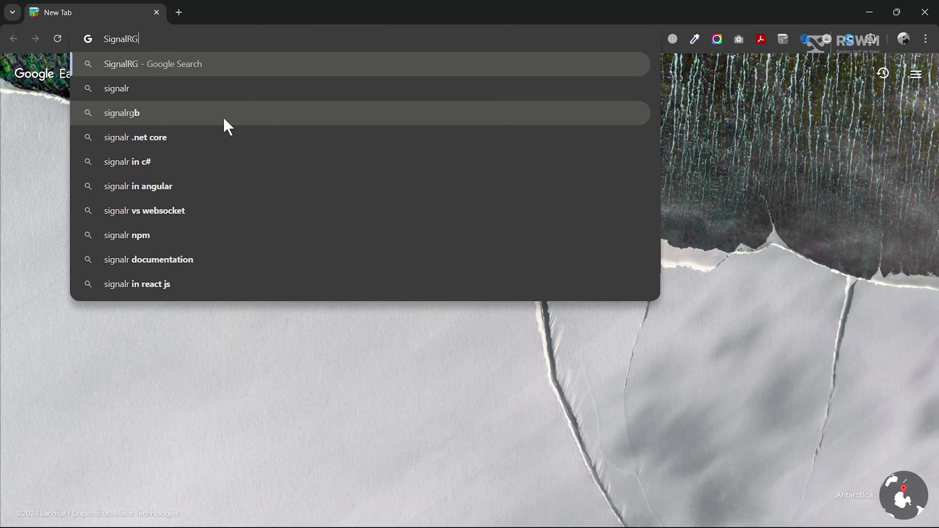
pyautogui.click(235, 67)
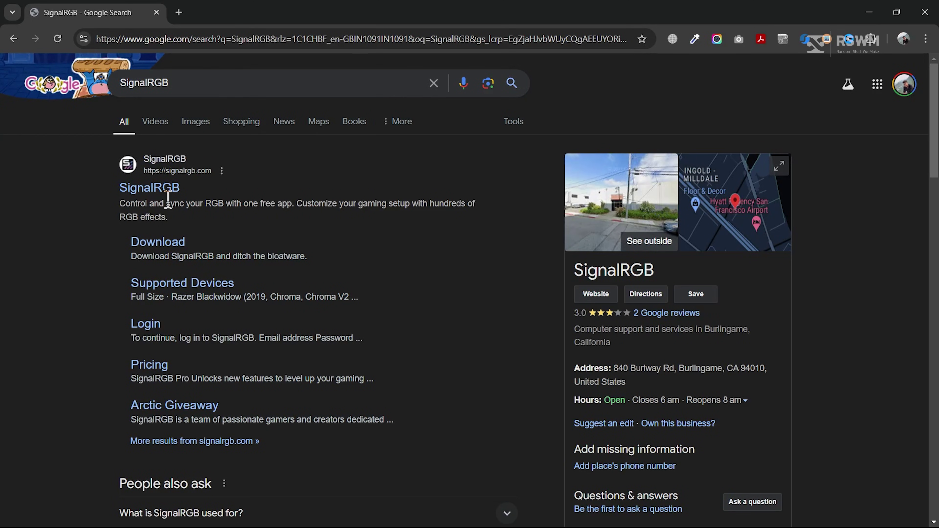
pyautogui.click(171, 189)
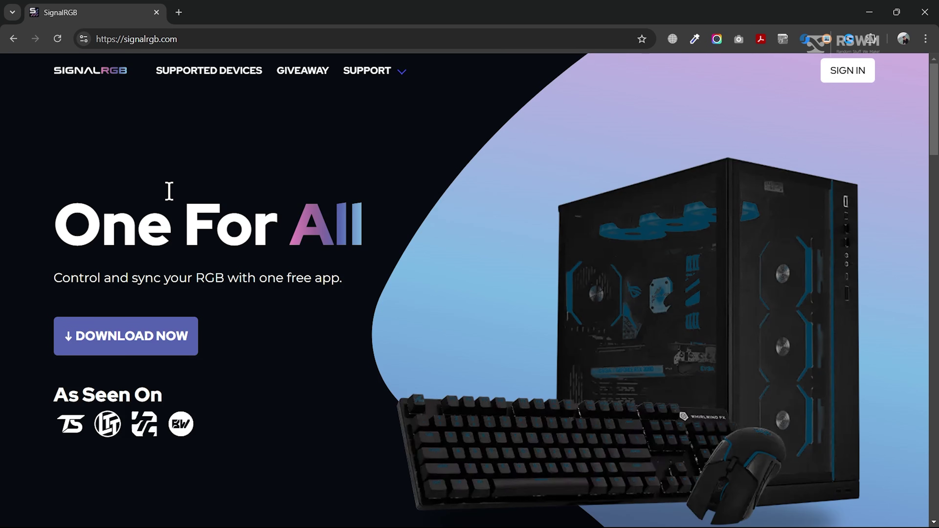
pyautogui.click(170, 346)
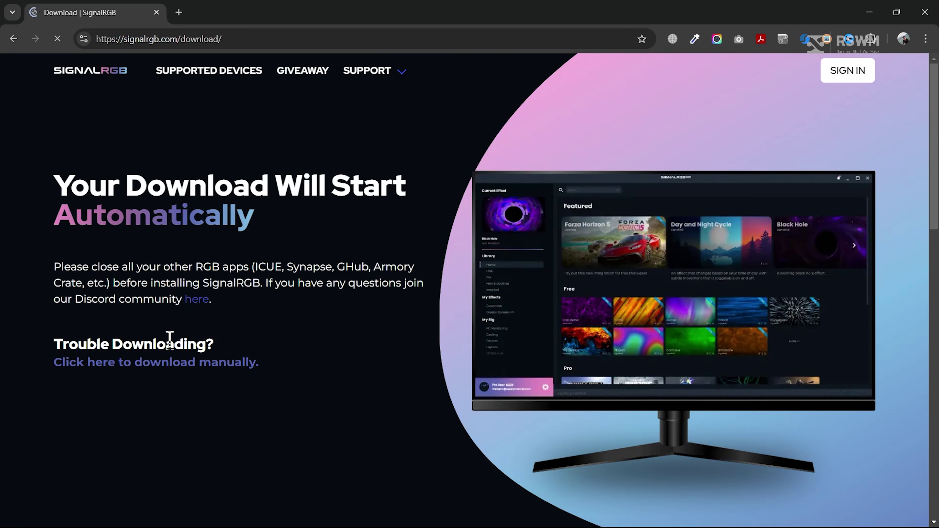
pyautogui.click(453, 326)
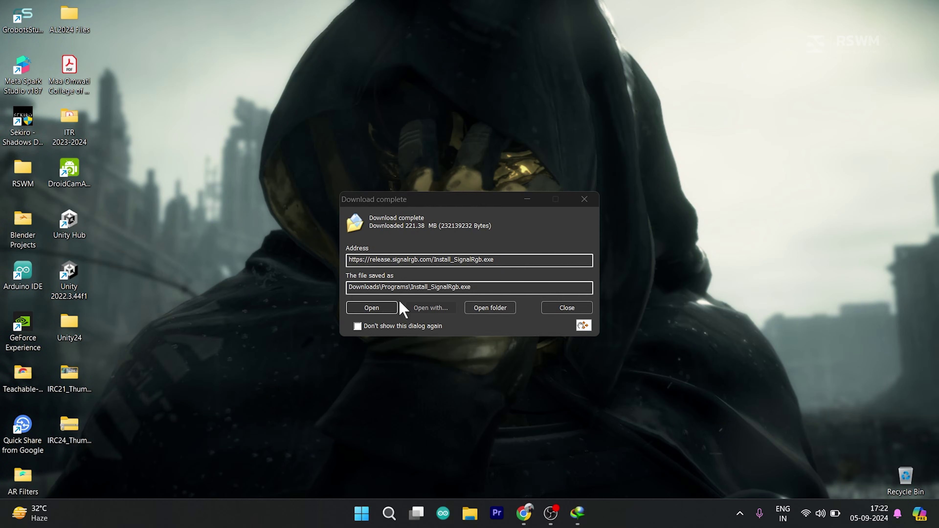
# Run the downloaded SignalRGB installer and allow it through the firewall.
pyautogui.click(366, 305)
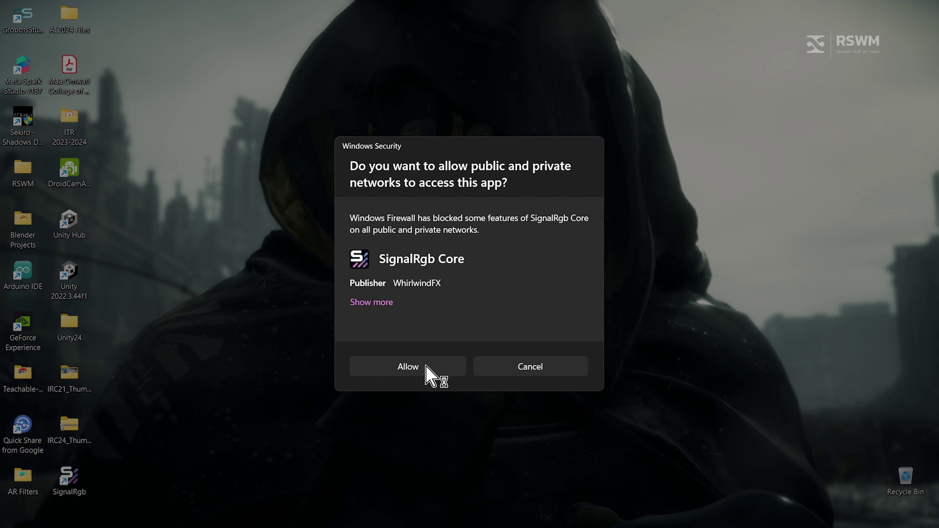
pyautogui.click(426, 365)
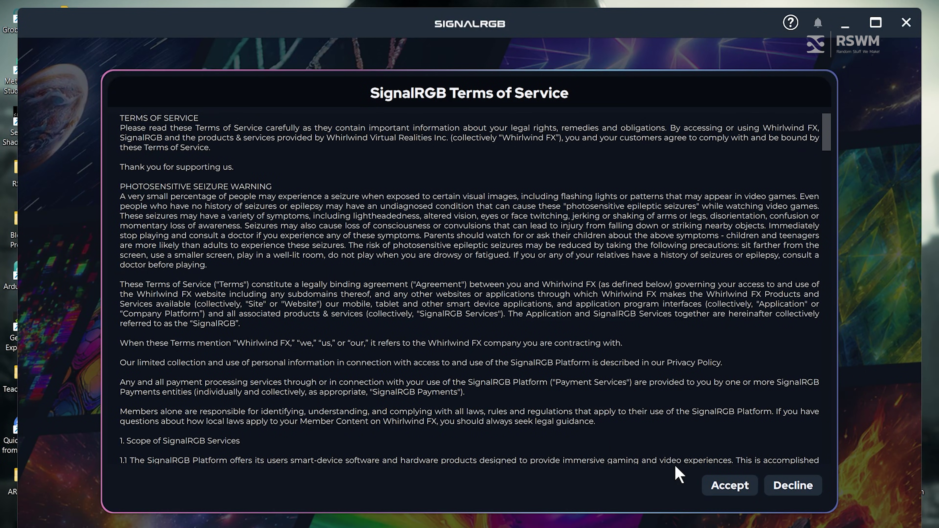
# Maximize the SignalRGB window and accept the Terms of Service.
pyautogui.doubleClick(758, 25)
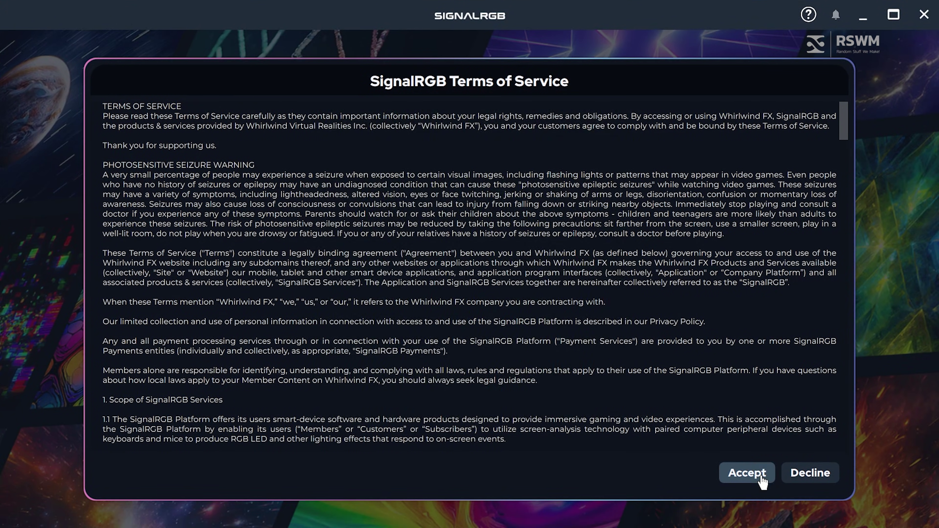
pyautogui.click(746, 472)
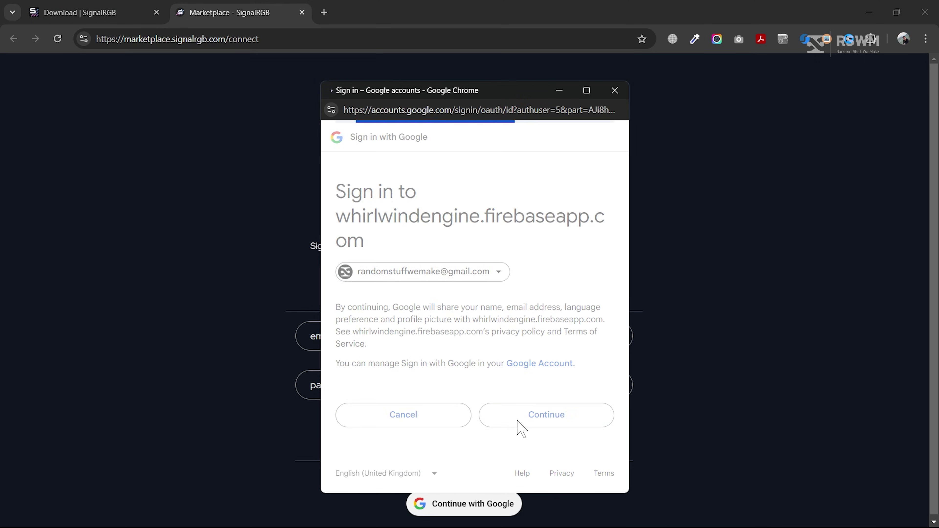
# Approve the Google sign-in, follow the blocked link to open SignalRGB, and minimize Chrome.
pyautogui.click(517, 421)
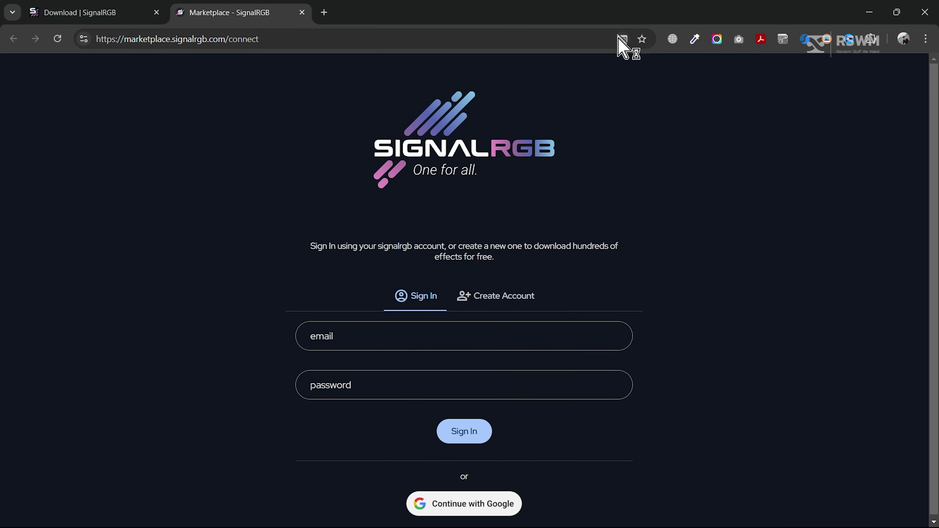
pyautogui.click(621, 39)
pyautogui.click(572, 97)
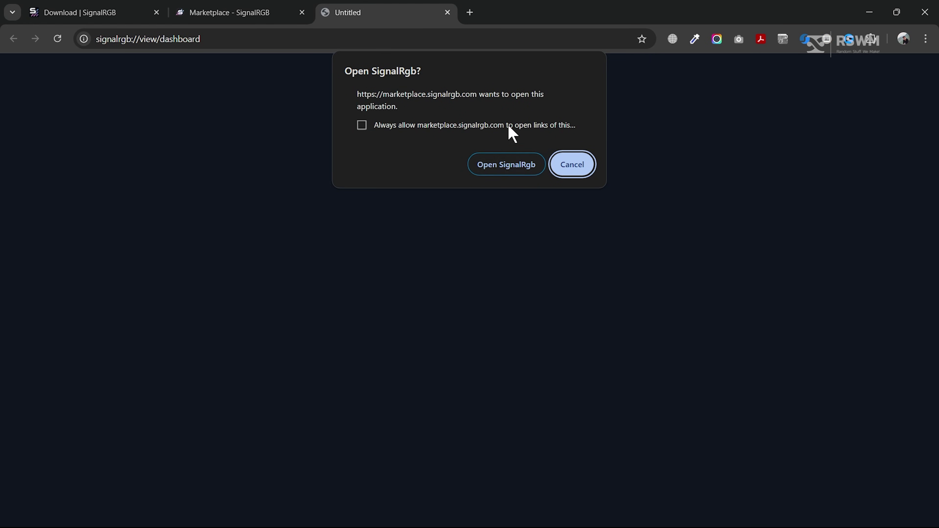
pyautogui.click(504, 164)
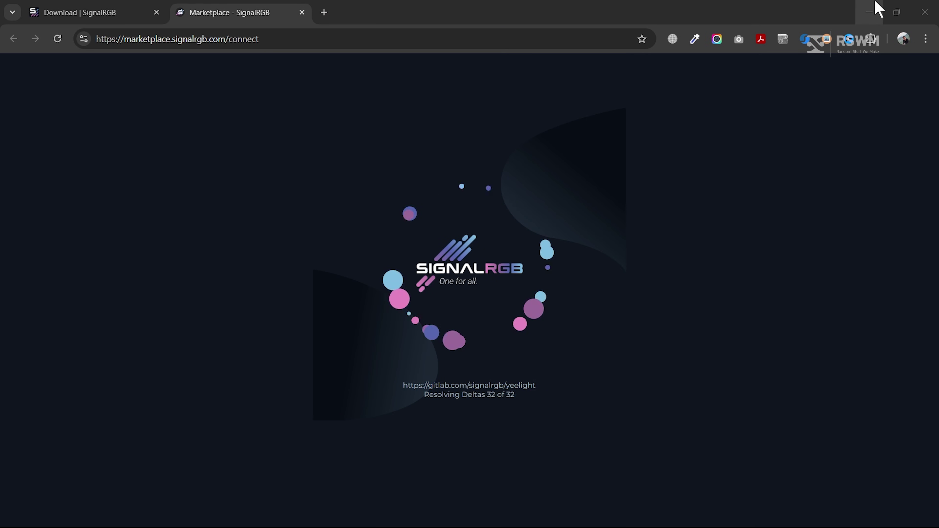
pyautogui.click(869, 12)
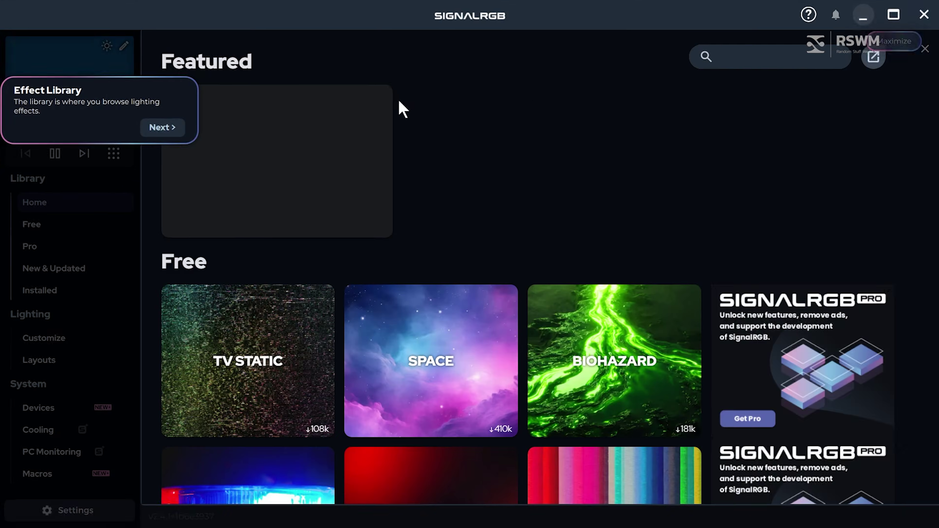
# Step through all the onboarding tour tips to the end.
pyautogui.click(159, 127)
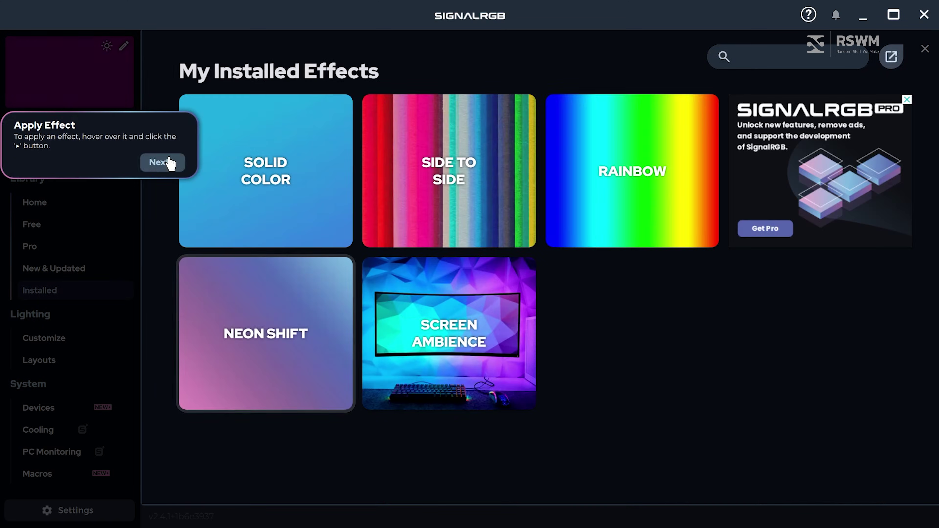
pyautogui.click(162, 159)
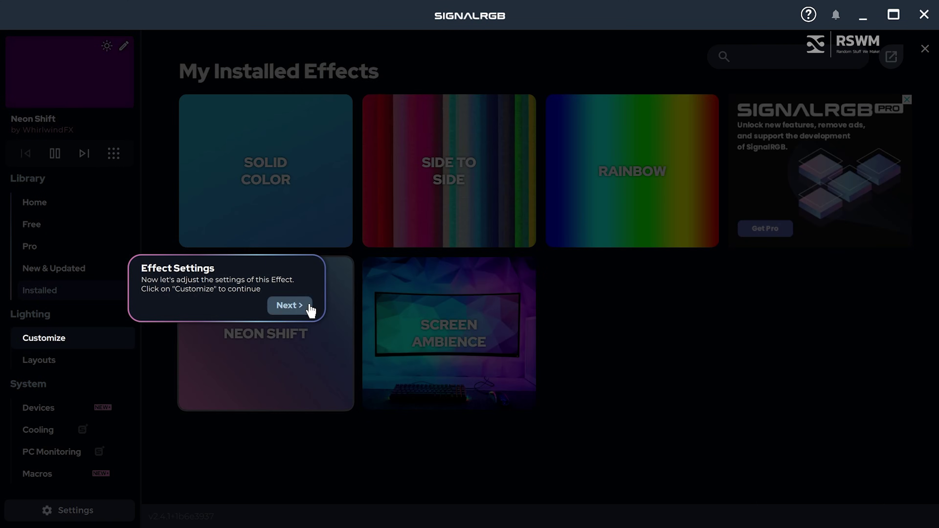
pyautogui.click(307, 308)
pyautogui.click(152, 427)
pyautogui.click(687, 202)
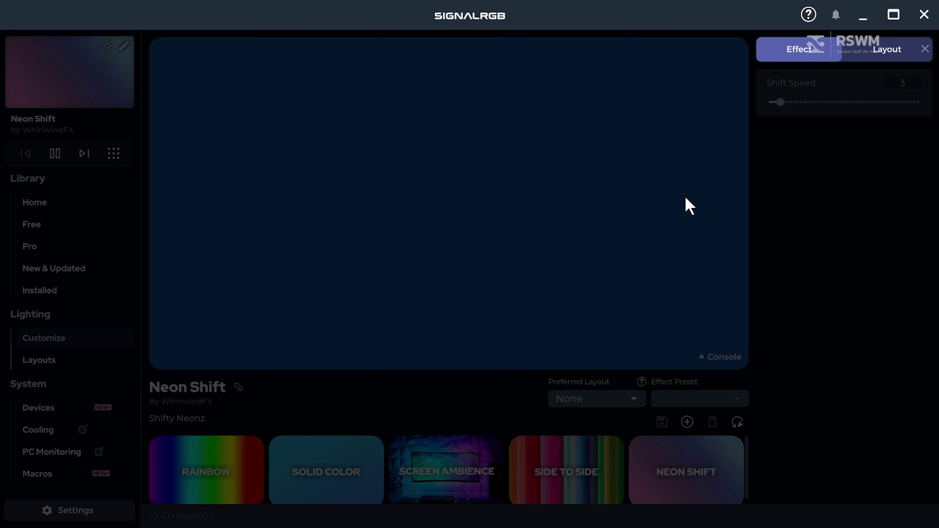
pyautogui.click(704, 121)
pyautogui.click(149, 451)
pyautogui.click(814, 361)
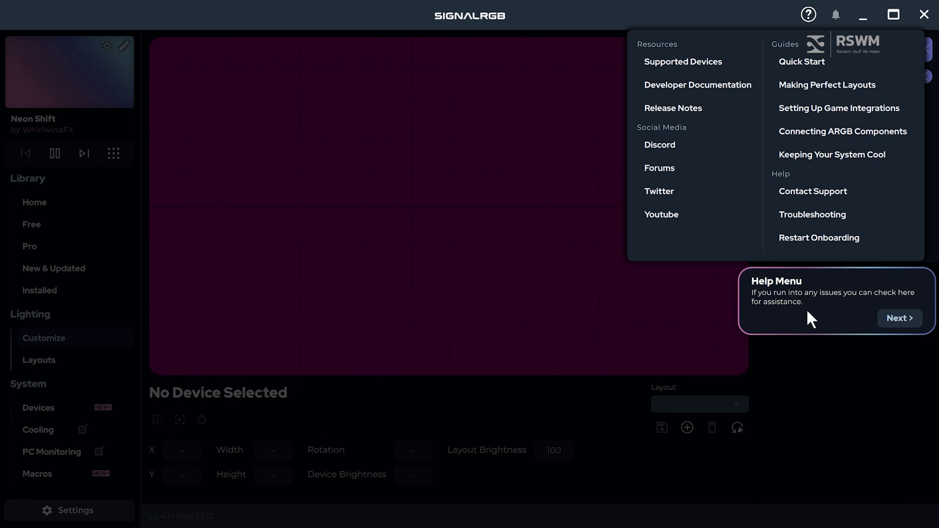
pyautogui.click(891, 319)
# Decline the SignalRGB Pro offer, go to My Devices, and skip its tour tips.
pyautogui.click(650, 336)
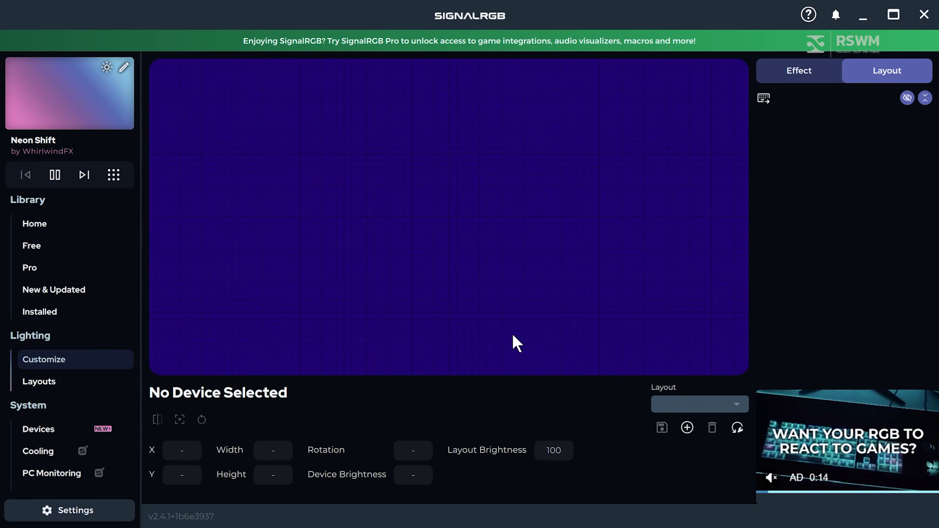
pyautogui.click(55, 428)
pyautogui.click(163, 281)
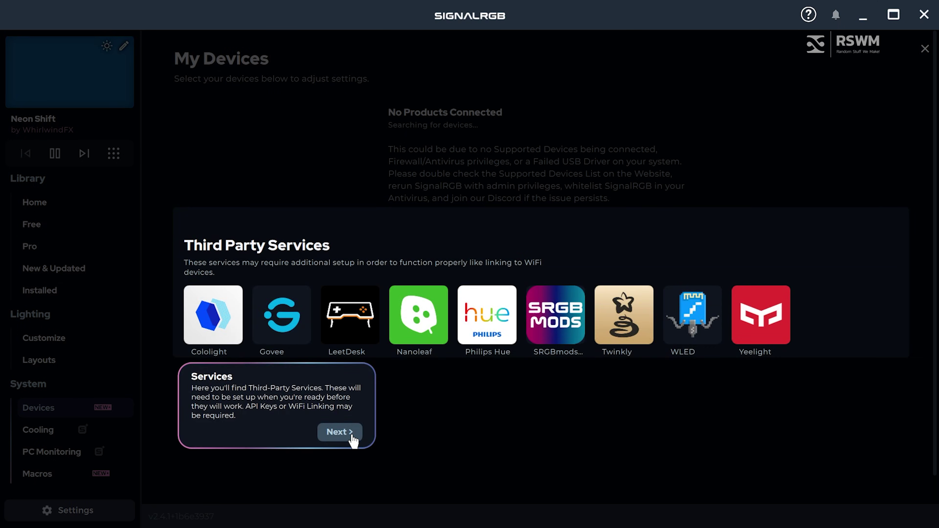
pyautogui.click(337, 432)
# Close the devices tour and link the wled-signalRGB controller through the WLED service.
pyautogui.click(160, 336)
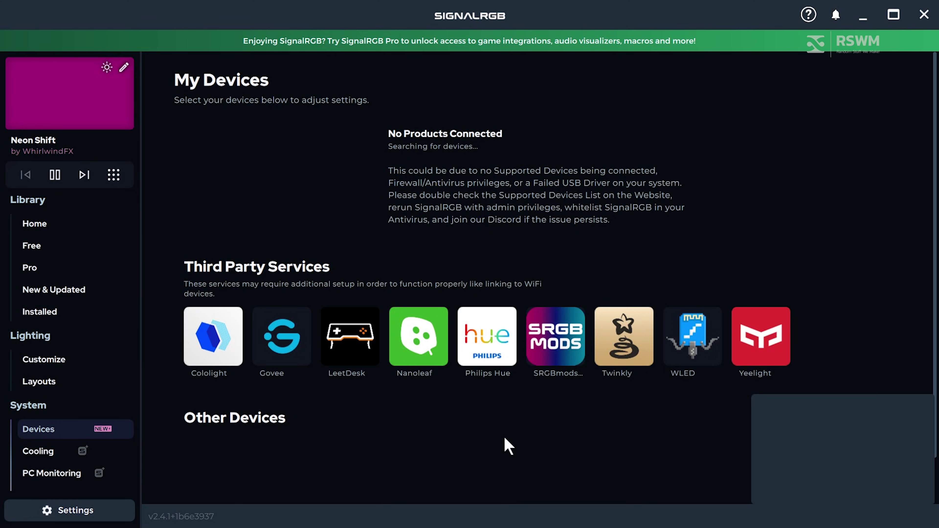
pyautogui.click(690, 349)
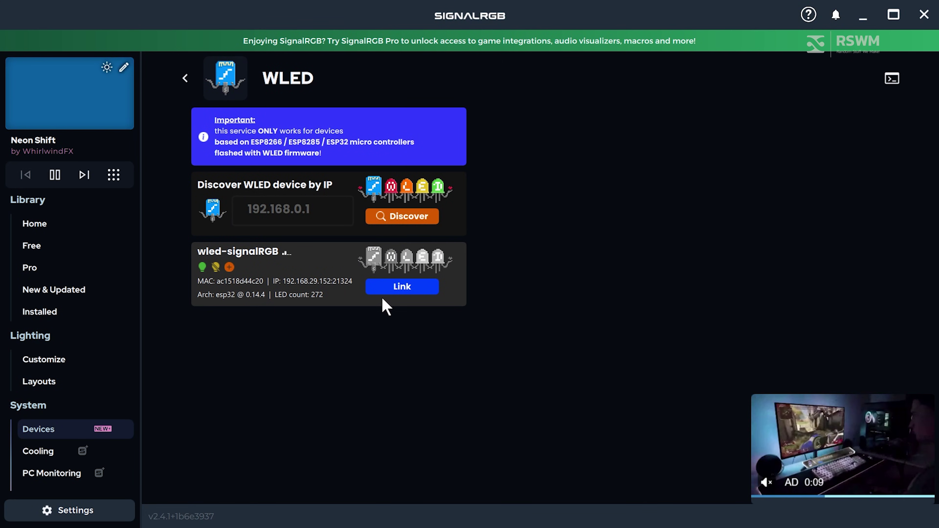
pyautogui.click(381, 287)
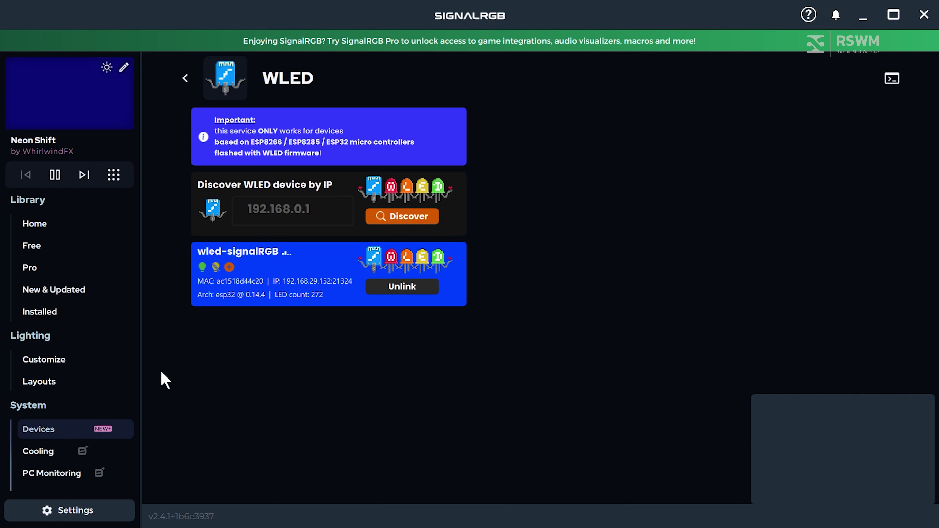
pyautogui.click(185, 79)
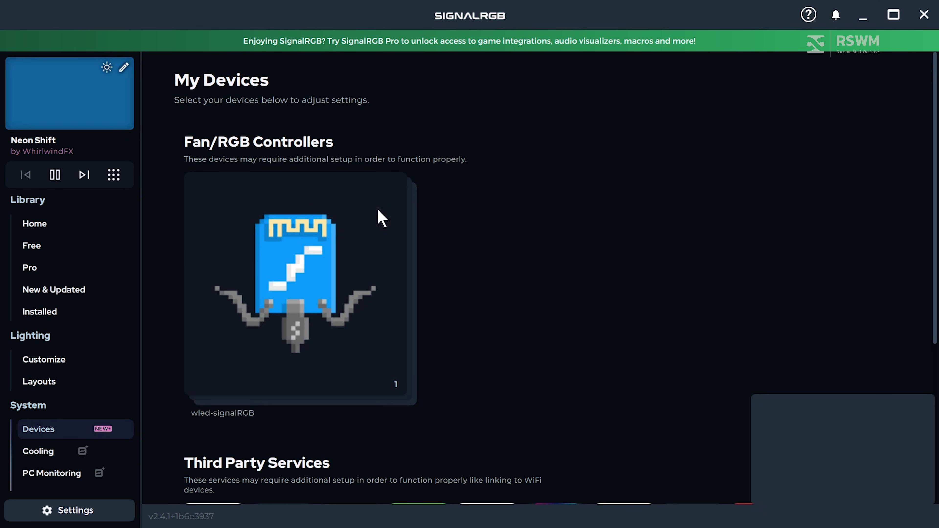
# Add a first 86-LED custom strip to the wled-signalRGB device.
pyautogui.click(288, 287)
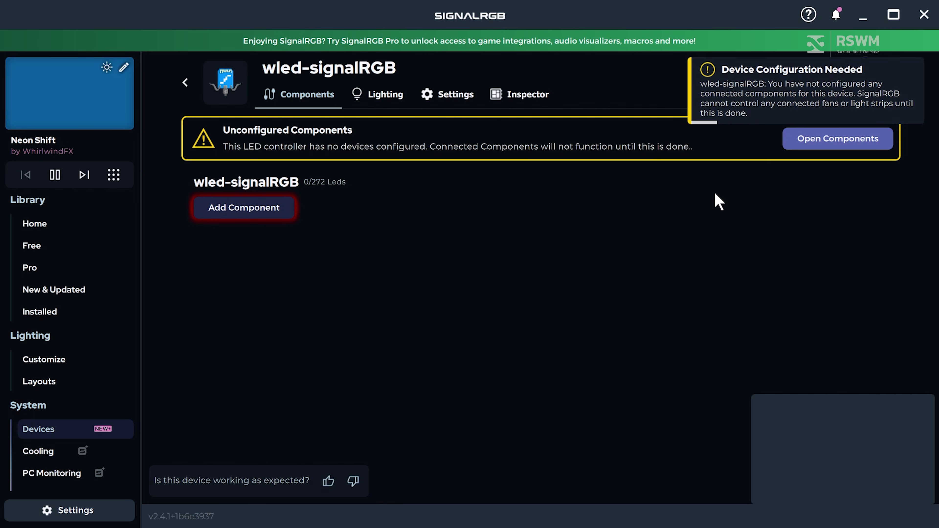
pyautogui.click(253, 209)
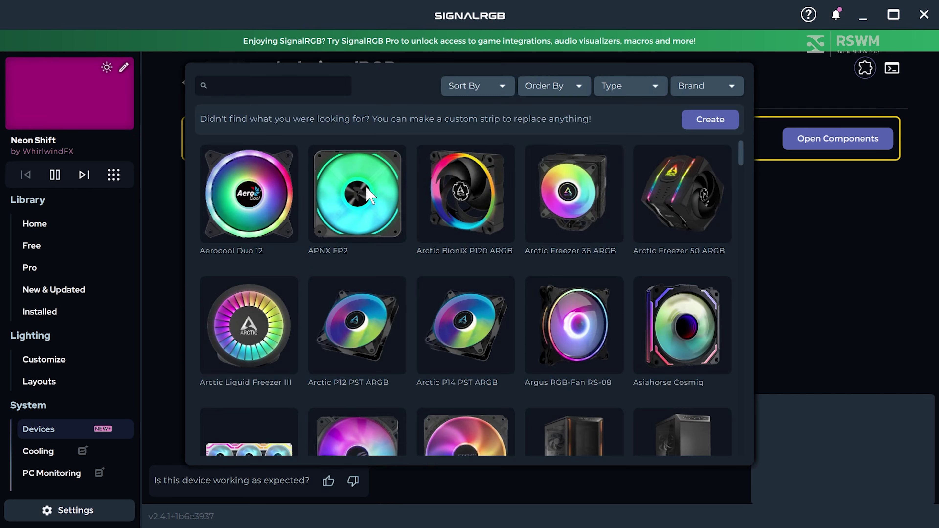
pyautogui.scroll(-5, 709, 244)
pyautogui.scroll(5, 708, 243)
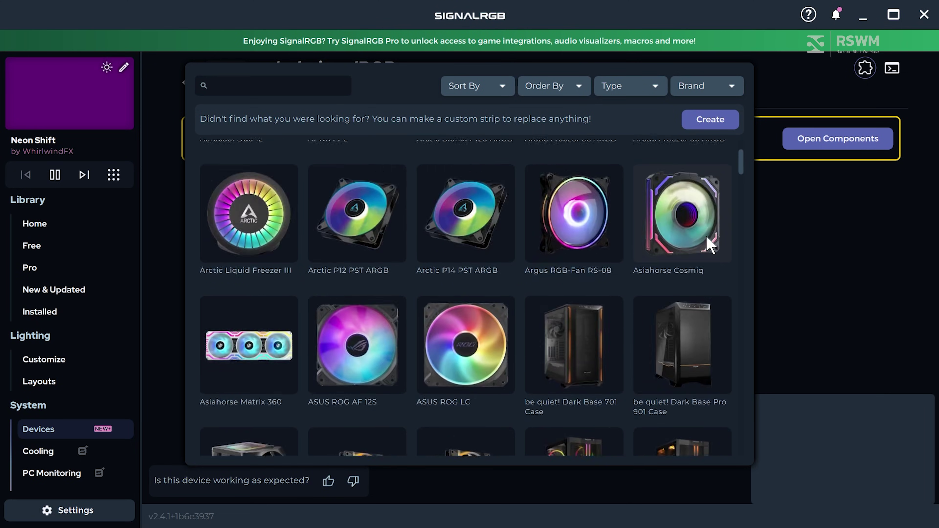
pyautogui.click(713, 126)
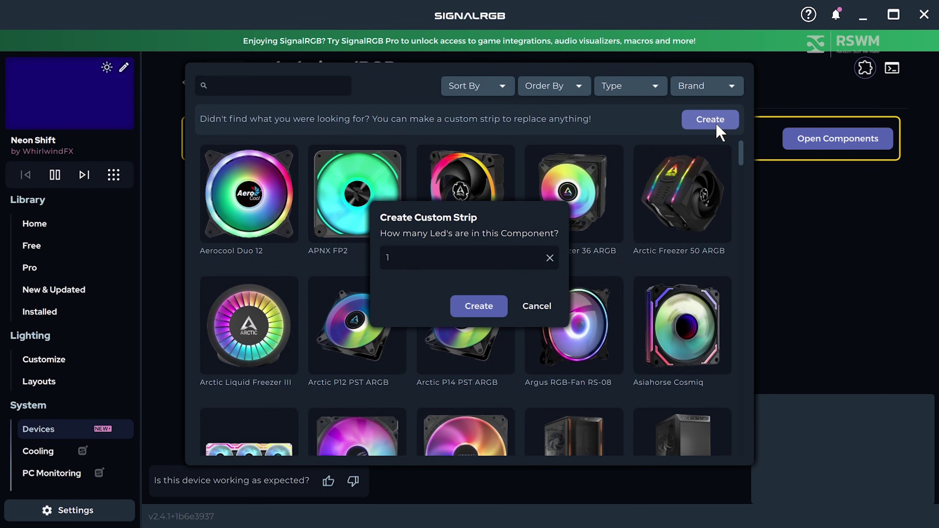
pyautogui.moveTo(425, 258); pyautogui.dragTo(374, 260)
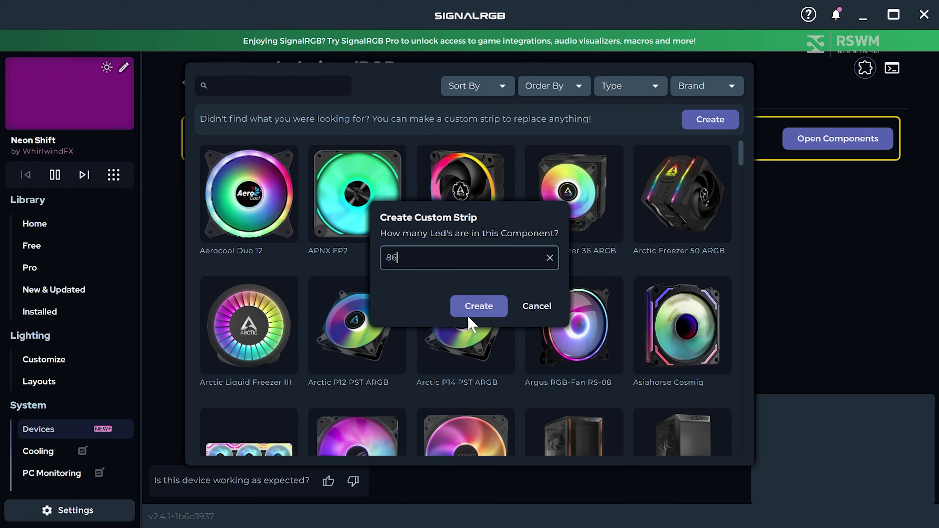
pyautogui.click(479, 307)
# Add a second 86-LED strip and two 50-LED strips, filling all 272 LEDs.
pyautogui.click(294, 160)
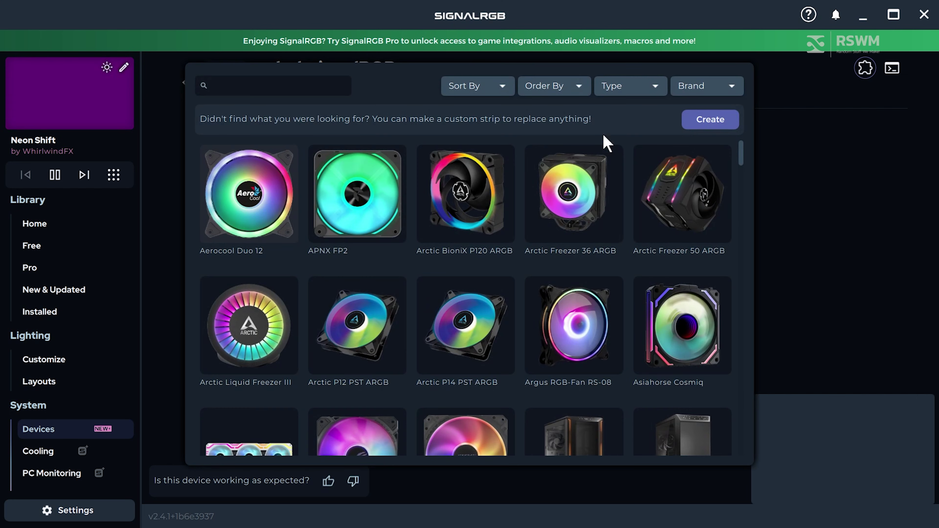
pyautogui.click(709, 119)
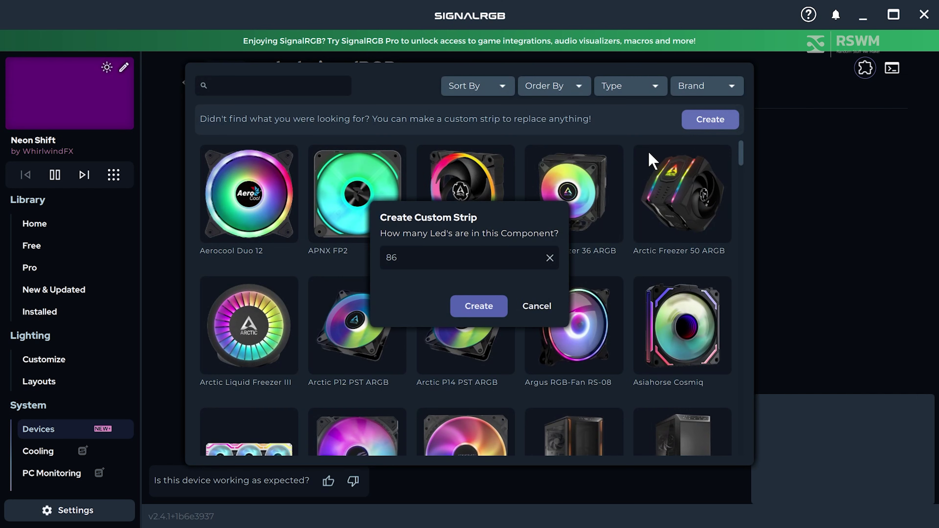
pyautogui.click(479, 307)
pyautogui.click(379, 160)
pyautogui.click(684, 120)
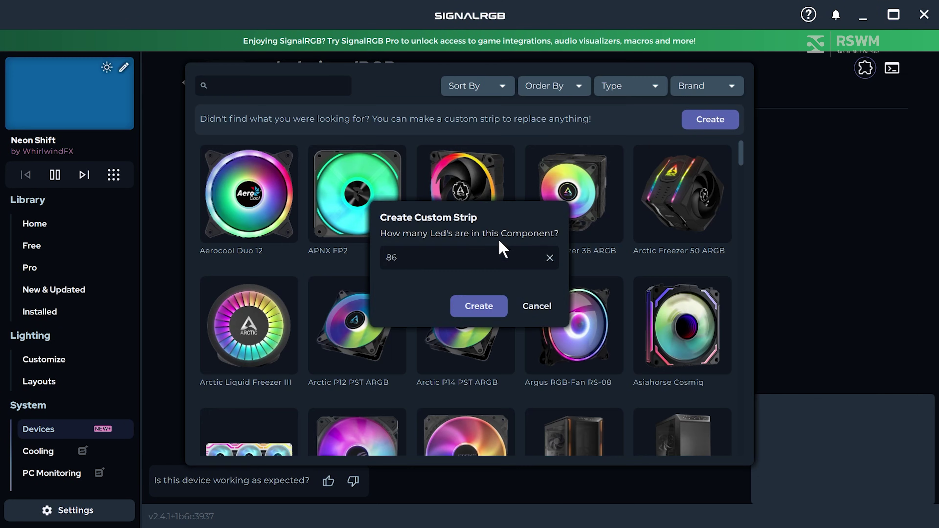
pyautogui.doubleClick(504, 255)
pyautogui.write('50')
pyautogui.click(478, 307)
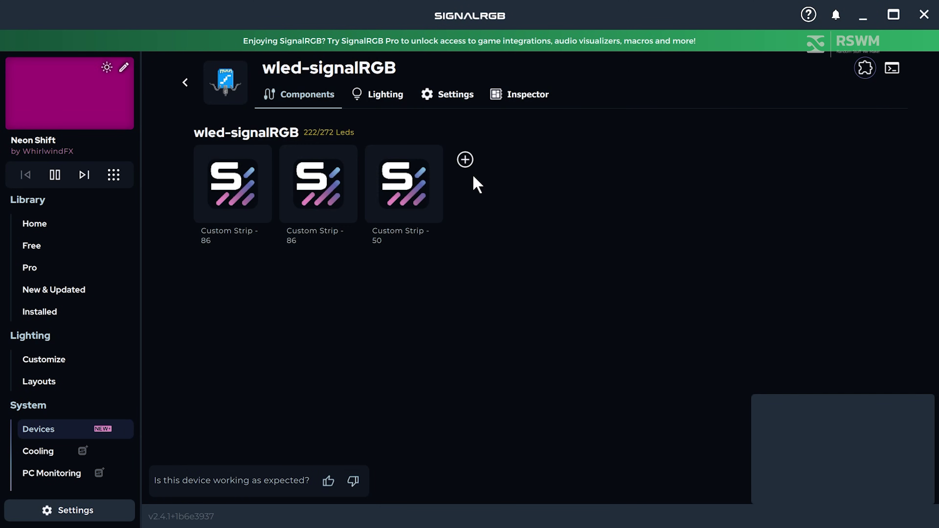
pyautogui.click(463, 160)
pyautogui.click(710, 120)
pyautogui.click(493, 302)
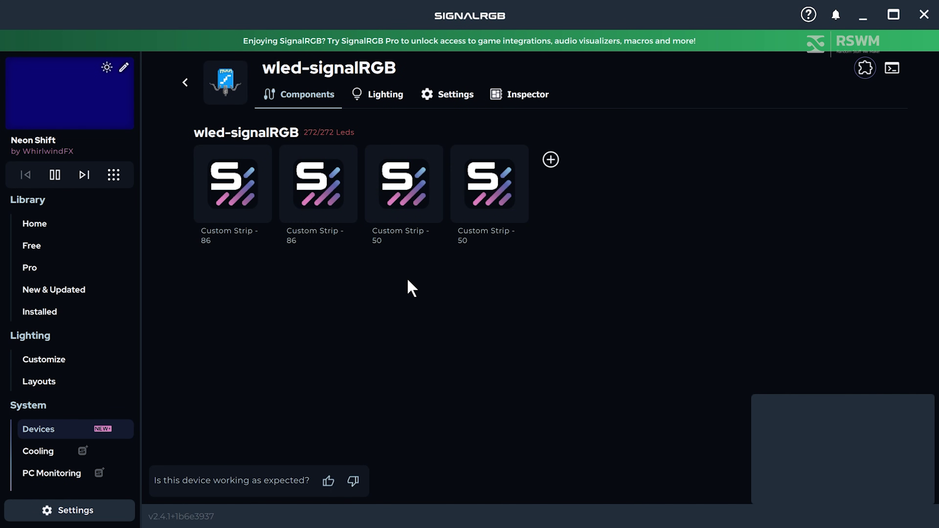
# On Layouts, select wled-signalRGB's first Custom Strip - 86 and start renaming it.
pyautogui.click(82, 386)
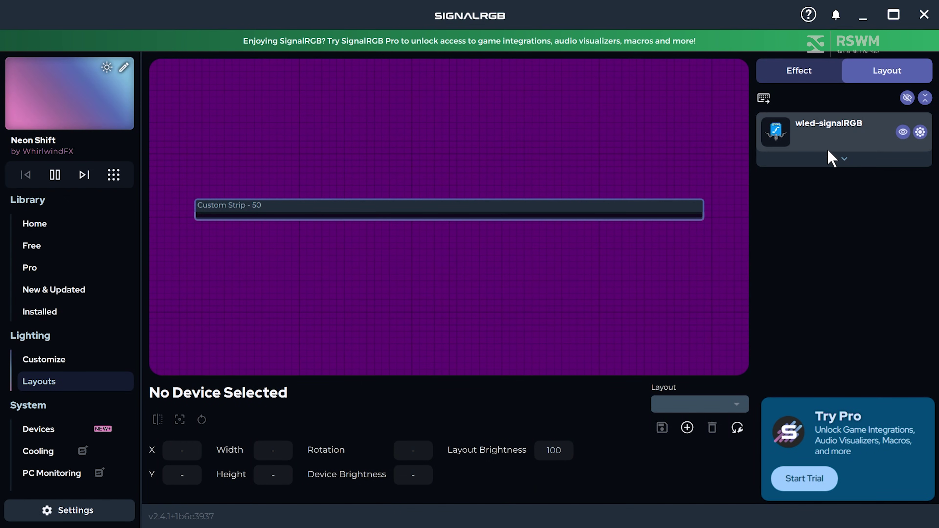
pyautogui.click(843, 159)
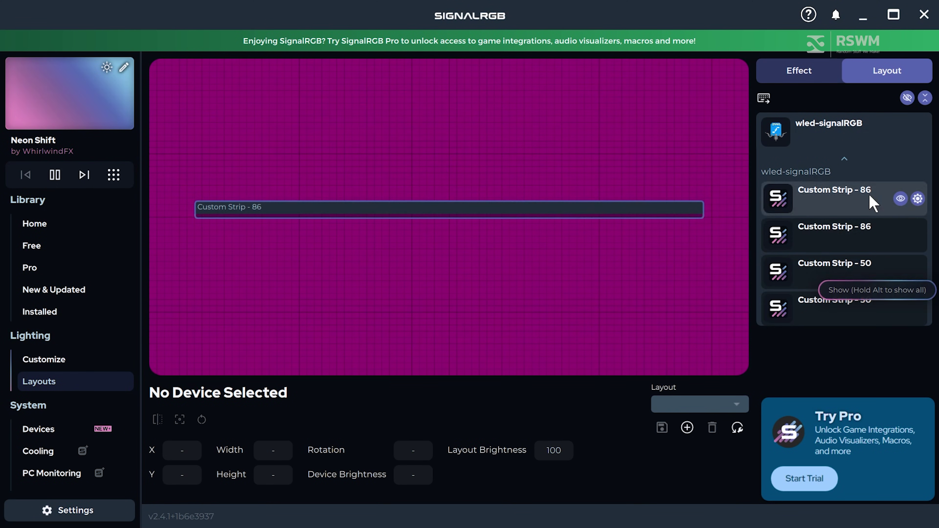
pyautogui.click(842, 201)
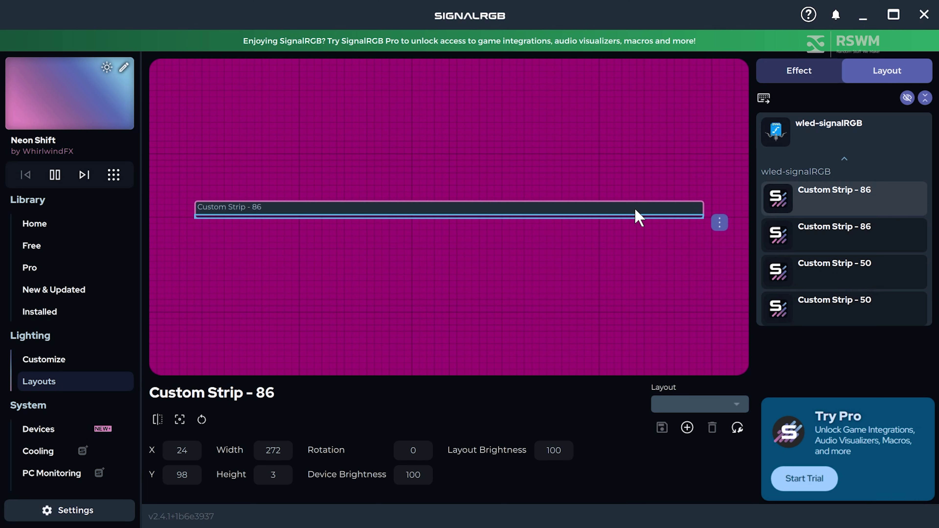
pyautogui.click(718, 223)
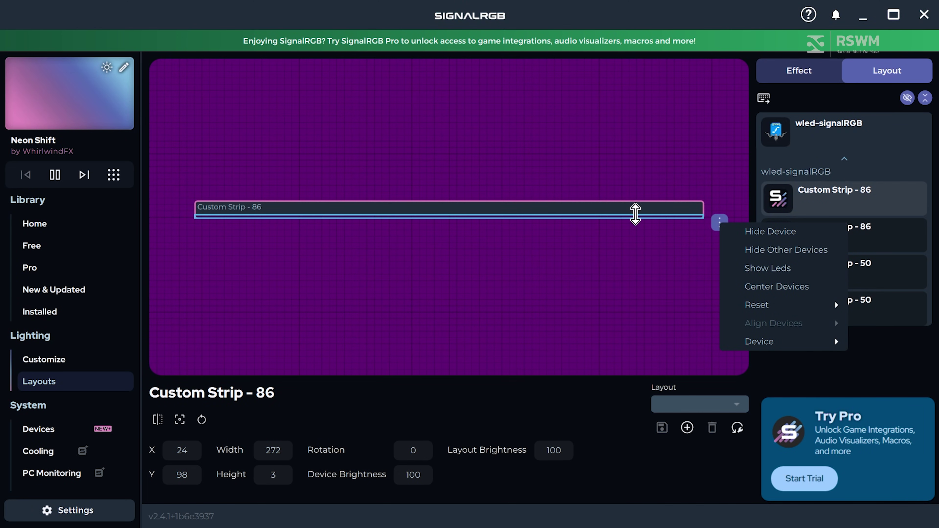
pyautogui.click(635, 213)
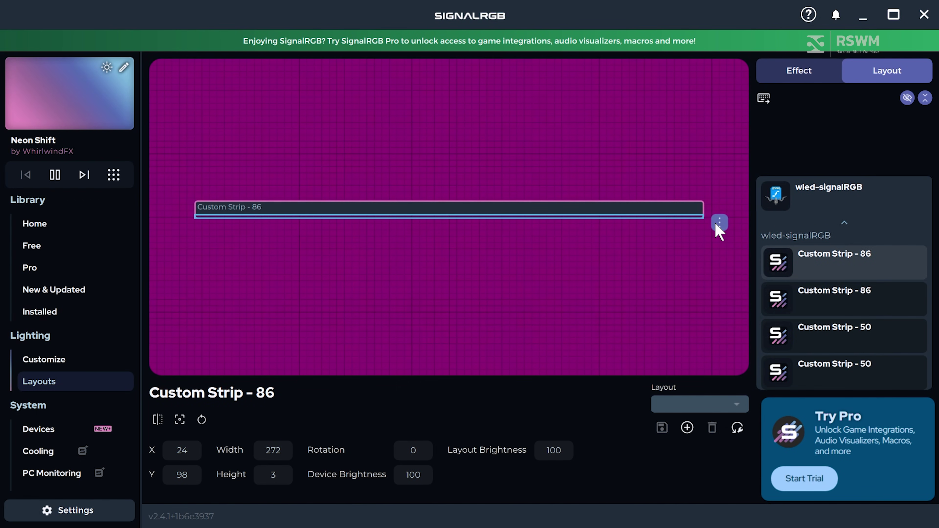
pyautogui.click(718, 223)
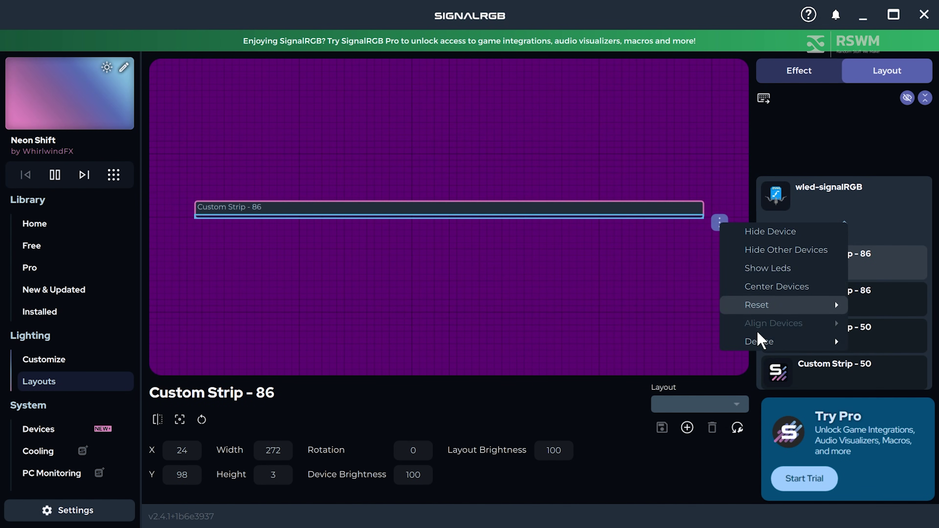
pyautogui.moveTo(759, 341)
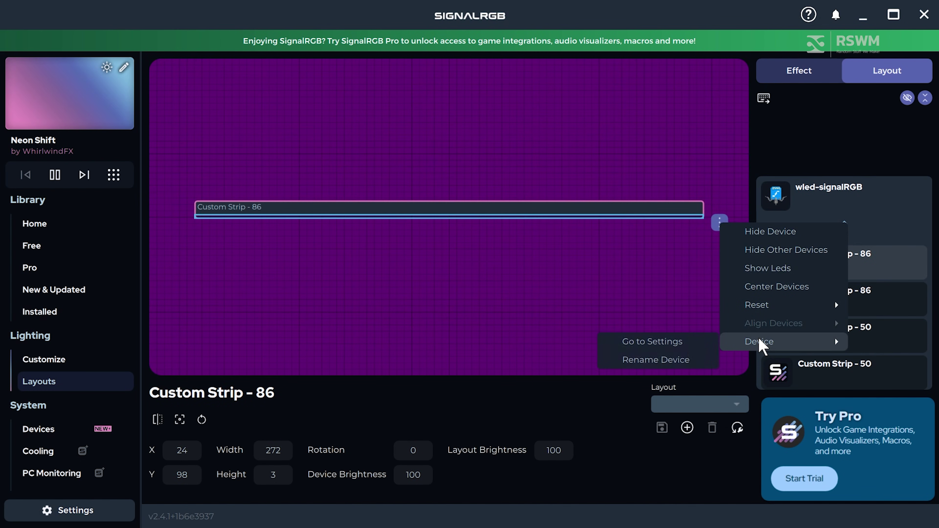
pyautogui.click(676, 364)
# Name the strip 'Top LEDs' and give it Y 10 and height 10.
pyautogui.click(377, 262)
pyautogui.write('Top')
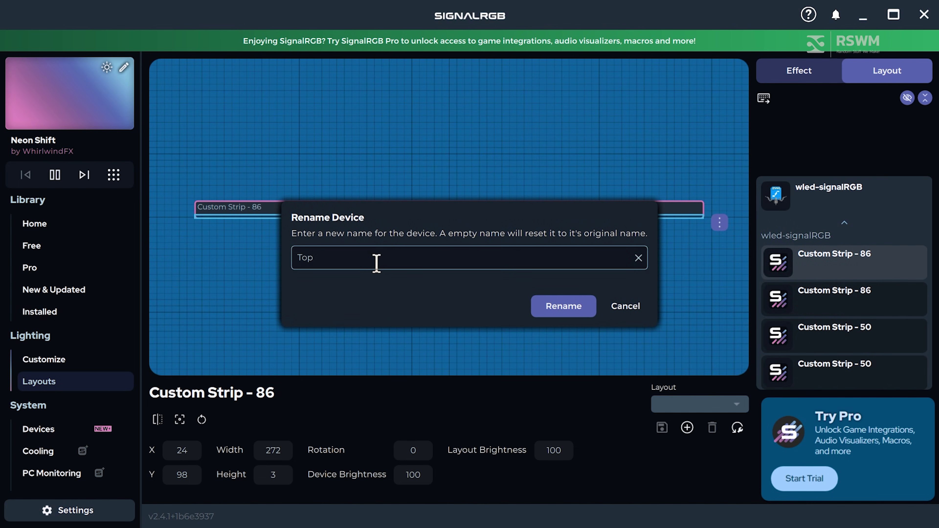
pyautogui.click(376, 263)
pyautogui.write('Top LEDs')
pyautogui.press('Return')
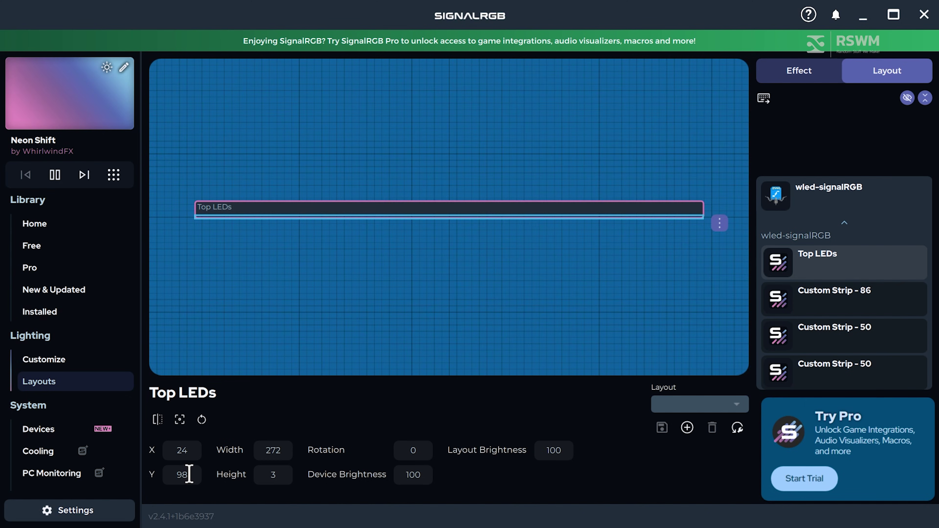
pyautogui.doubleClick(178, 474)
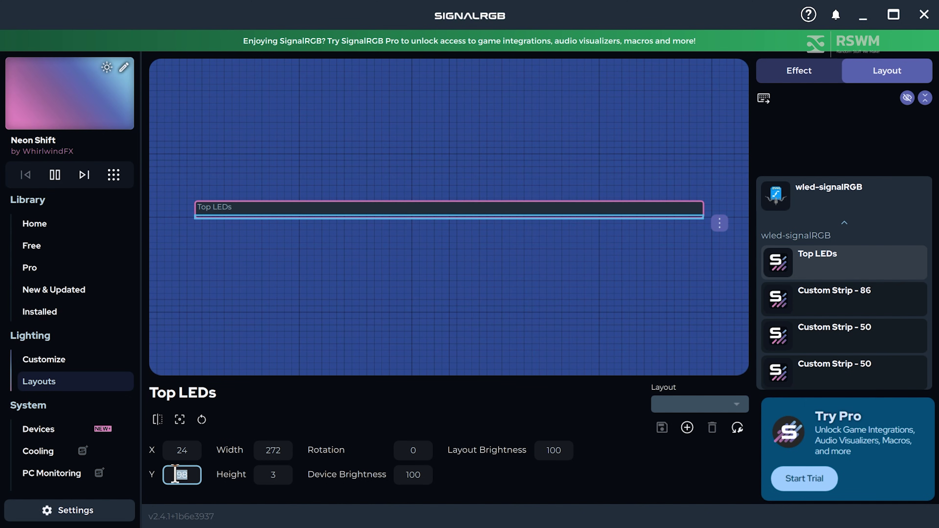
pyautogui.write('10')
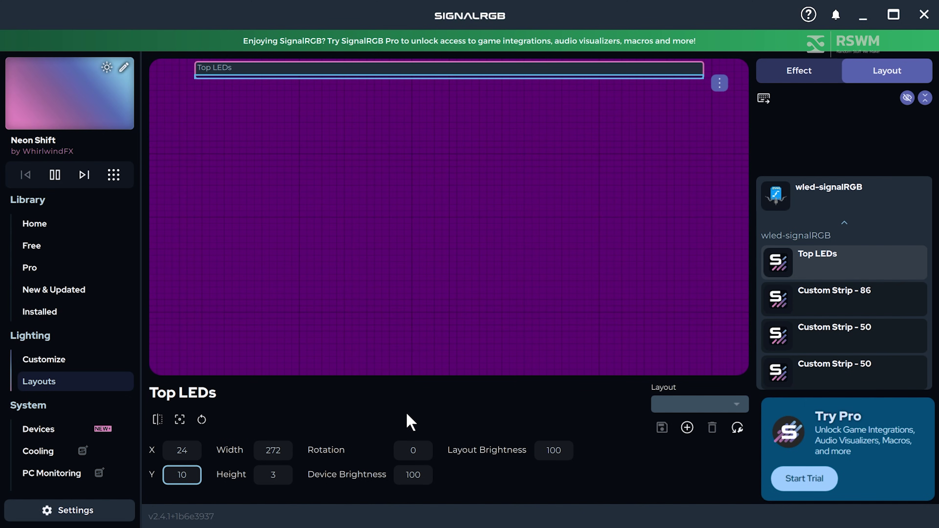
pyautogui.moveTo(497, 77); pyautogui.dragTo(498, 90)
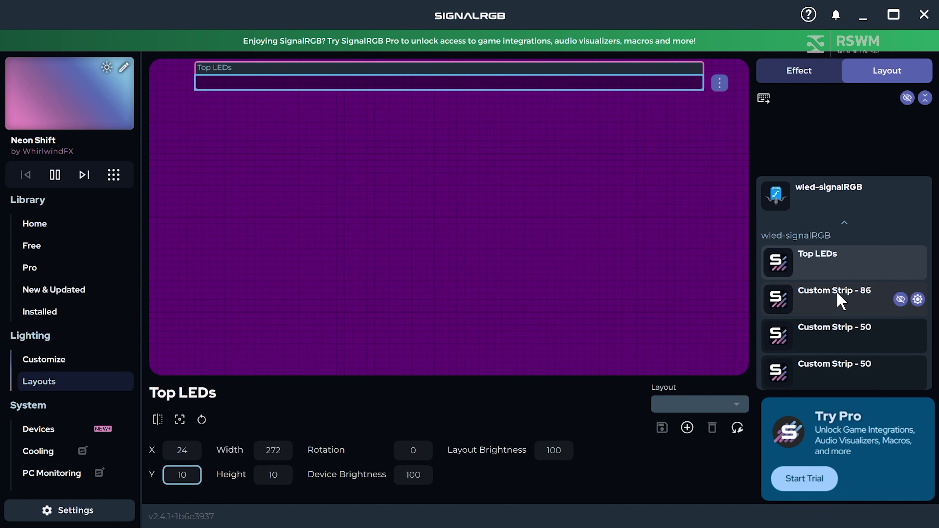
# Rename the second Custom Strip - 86 to 'Bottom LEDs'.
pyautogui.click(839, 300)
pyautogui.click(719, 222)
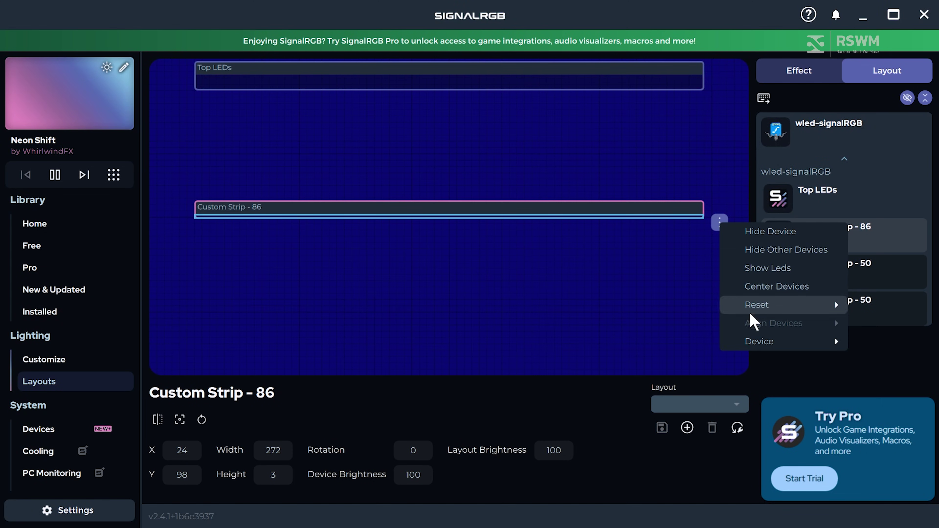
pyautogui.moveTo(757, 341)
pyautogui.click(673, 356)
pyautogui.press('Delete')
pyautogui.press('Delete')
pyautogui.press('Delete')
pyautogui.write('Bottom')
pyautogui.press('Return')
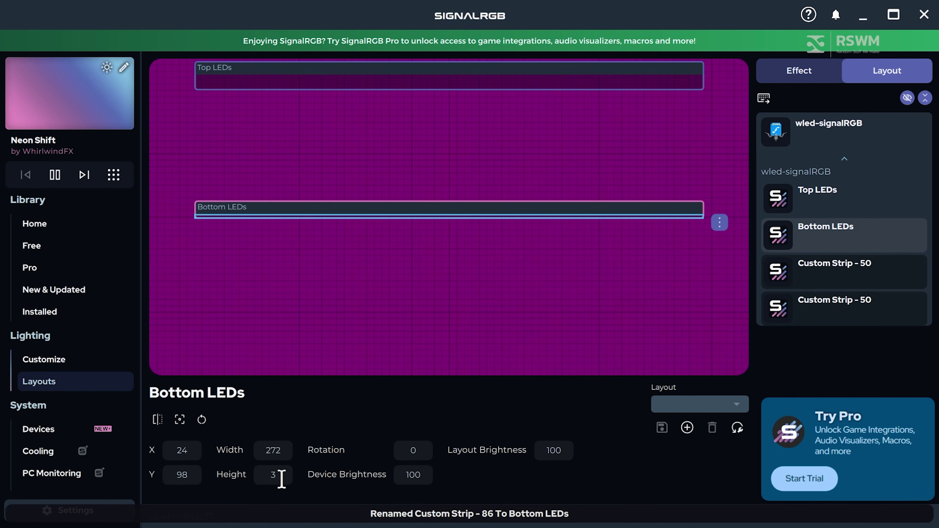
# Set Bottom LEDs height to 10 and move it to the canvas's bottom edge.
pyautogui.doubleClick(272, 475)
pyautogui.write('10')
pyautogui.doubleClick(177, 476)
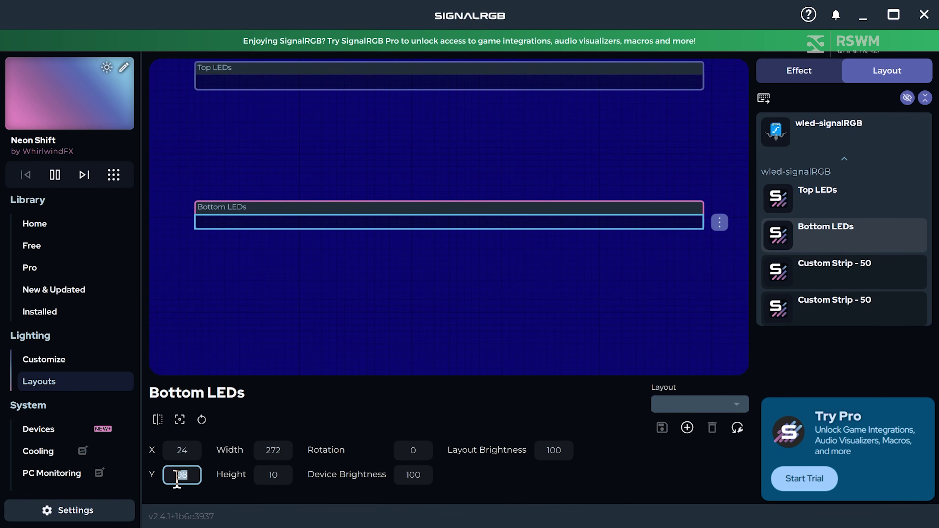
pyautogui.write('190')
pyautogui.click(184, 475)
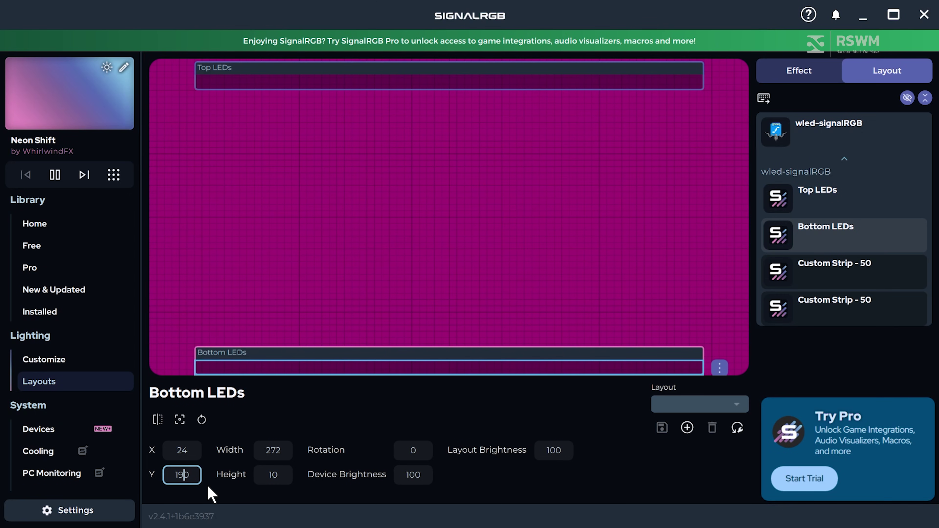
pyautogui.press('BackSpace')
pyautogui.write('85')
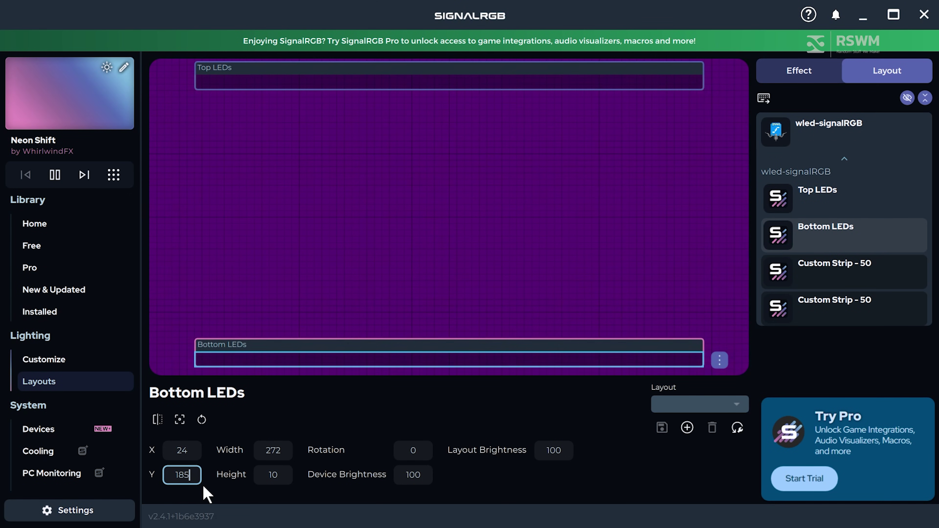
pyautogui.click(421, 268)
pyautogui.click(421, 353)
pyautogui.click(415, 216)
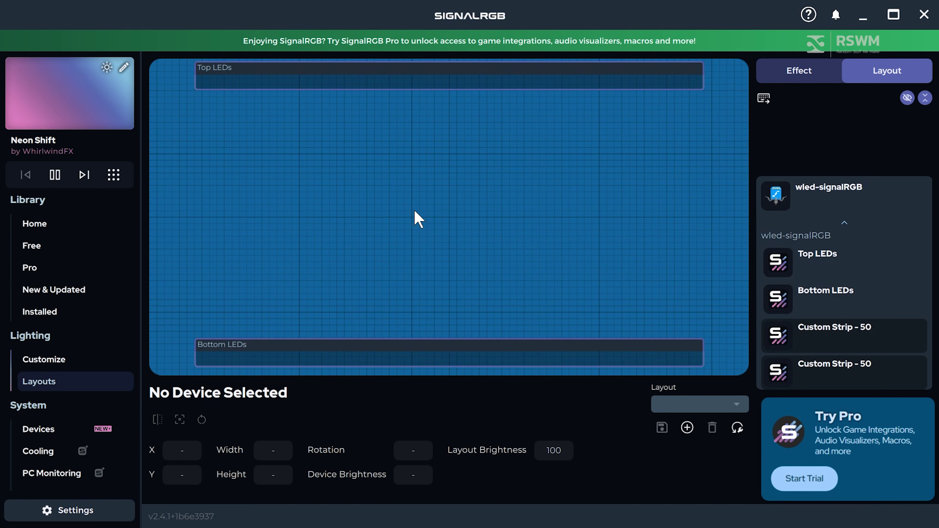
# Rename the first Custom Strip - 50 to 'Left LEDs'.
pyautogui.click(834, 271)
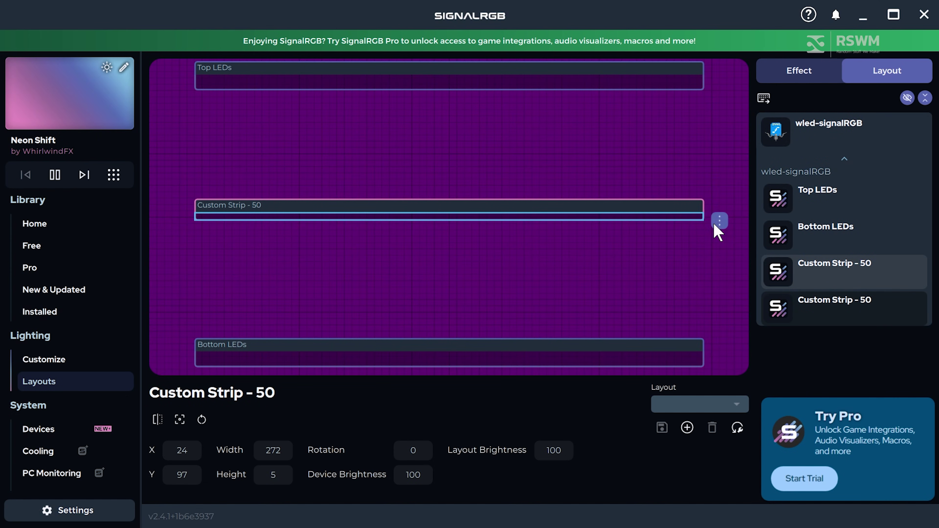
pyautogui.click(719, 221)
pyautogui.moveTo(759, 340)
pyautogui.click(667, 360)
pyautogui.write('Le')
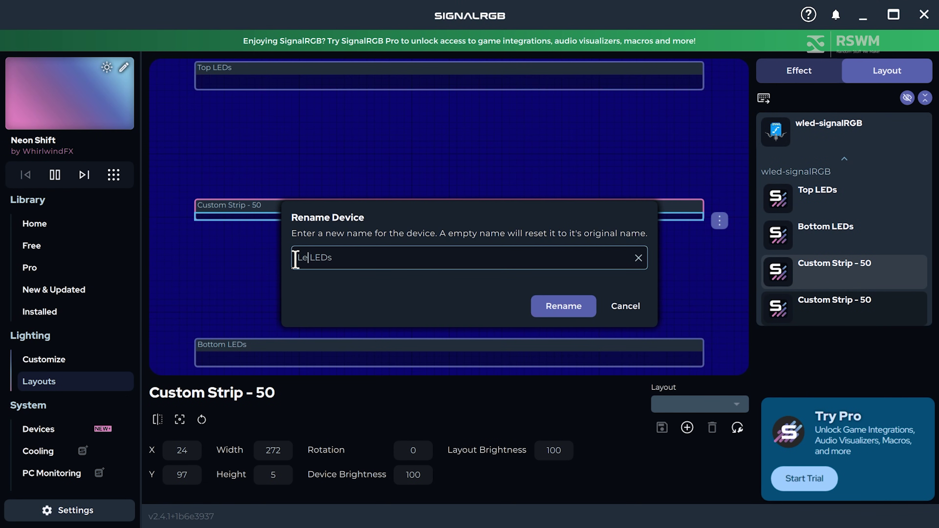
pyautogui.write('ft')
pyautogui.click(564, 306)
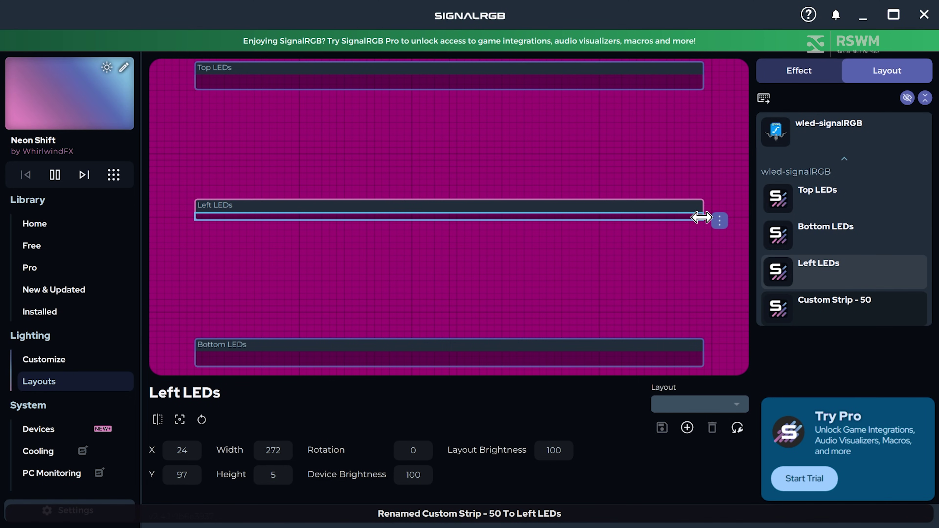
# Stand Left LEDs vertically at width 10 along the left edge, reaching Bottom LEDs.
pyautogui.moveTo(701, 217); pyautogui.dragTo(363, 145)
pyautogui.hotkey('ctrl', 'z')
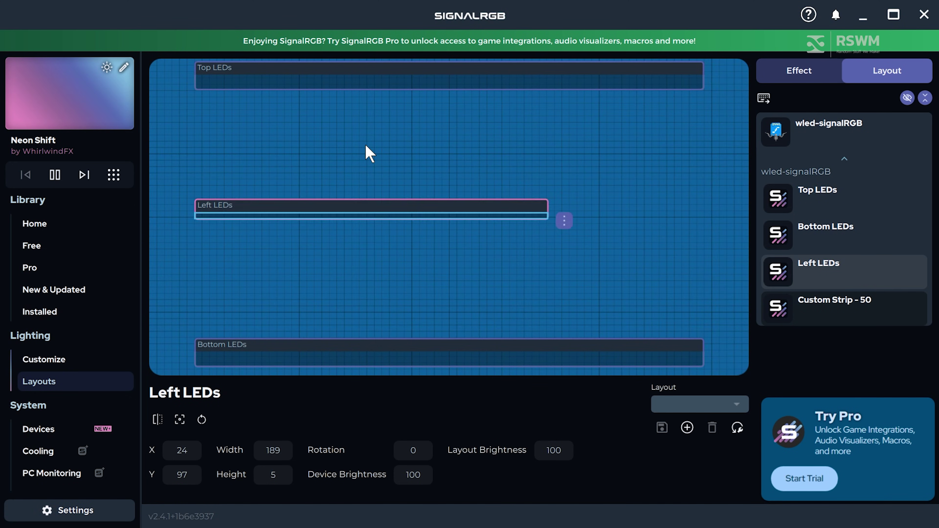
pyautogui.moveTo(549, 223); pyautogui.dragTo(291, 66)
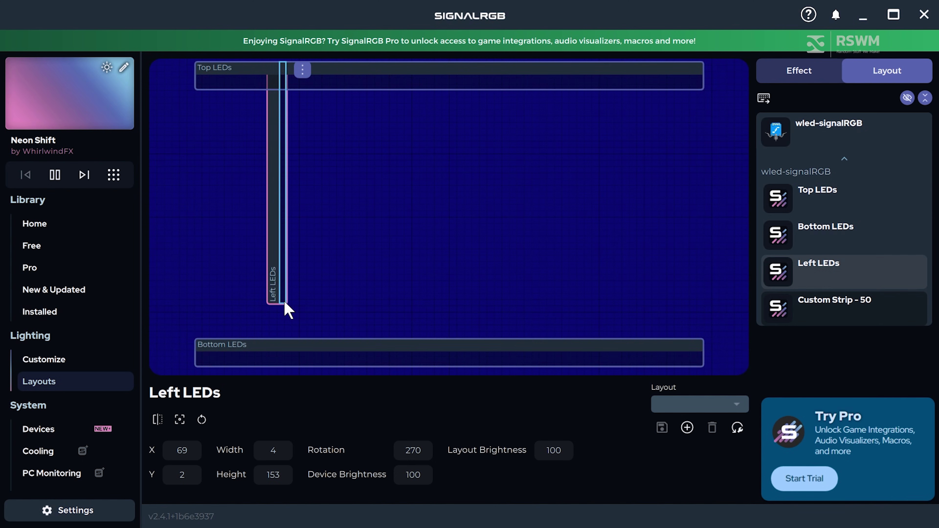
pyautogui.moveTo(286, 303); pyautogui.dragTo(287, 365)
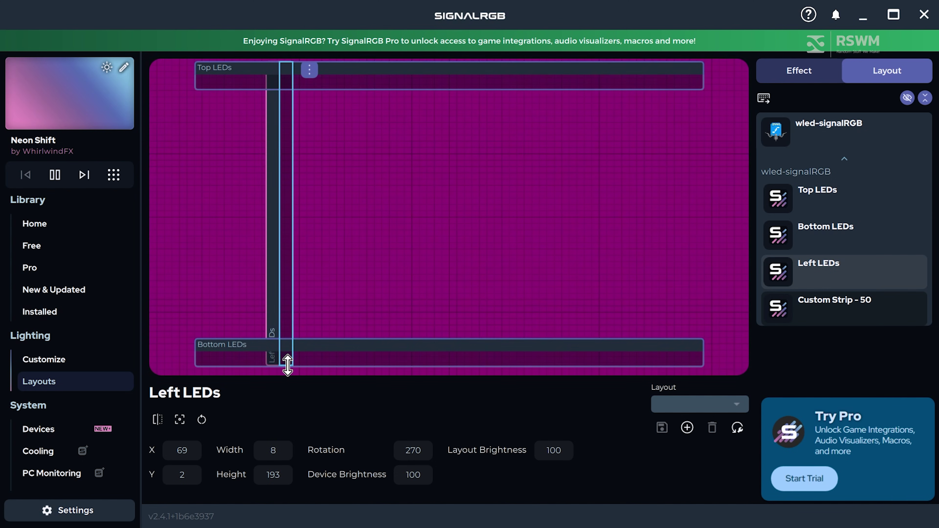
pyautogui.doubleClick(273, 450)
pyautogui.write('10')
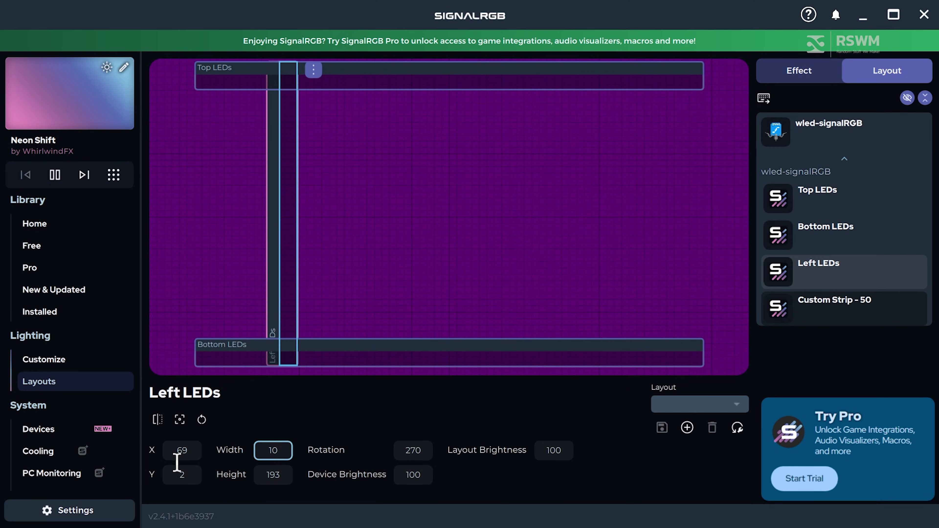
pyautogui.doubleClick(183, 451)
pyautogui.write('20')
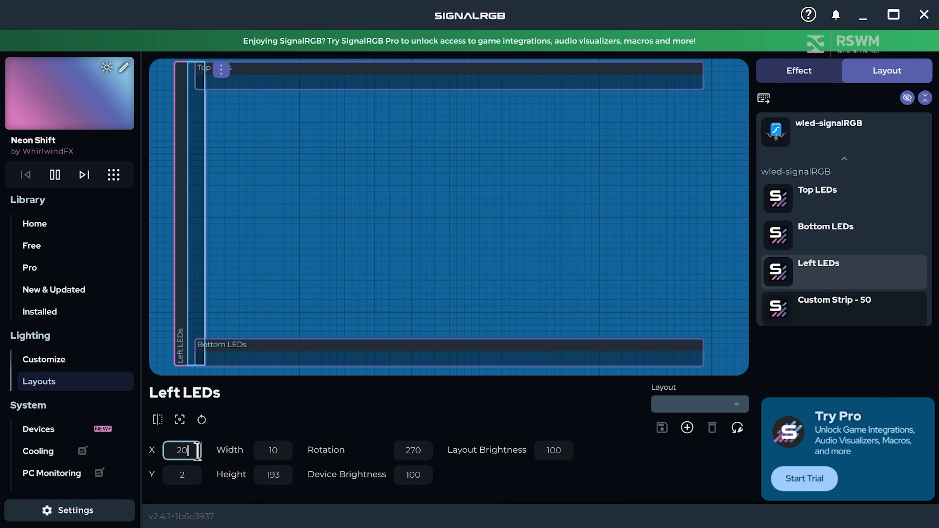
pyautogui.press('Return')
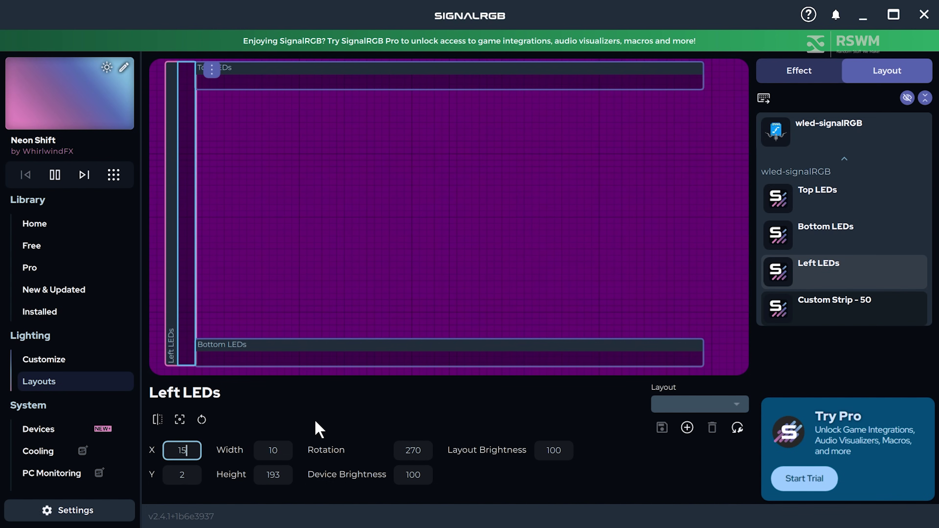
pyautogui.click(359, 240)
# Rename the remaining Custom Strip - 50 to 'Right LEDs'.
pyautogui.click(195, 267)
pyautogui.click(773, 366)
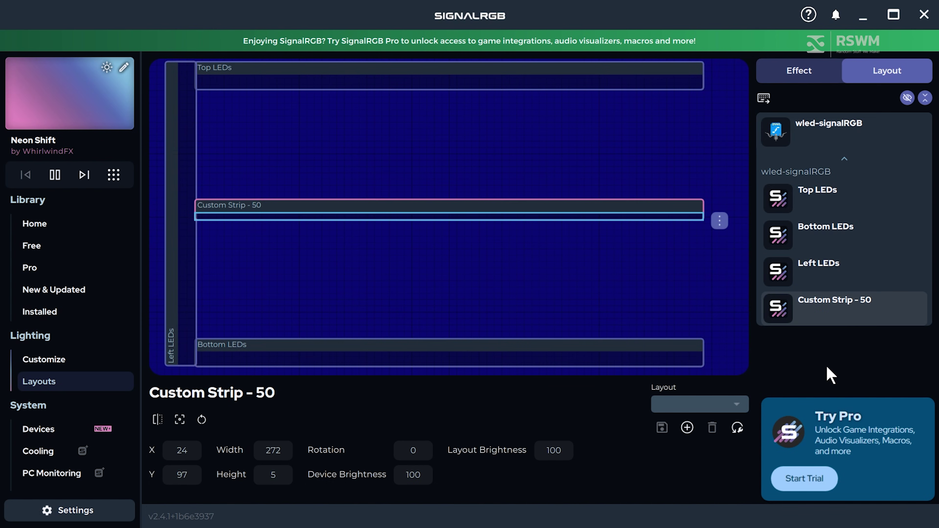
pyautogui.click(720, 222)
pyautogui.moveTo(759, 339)
pyautogui.click(654, 358)
pyautogui.doubleClick(292, 259)
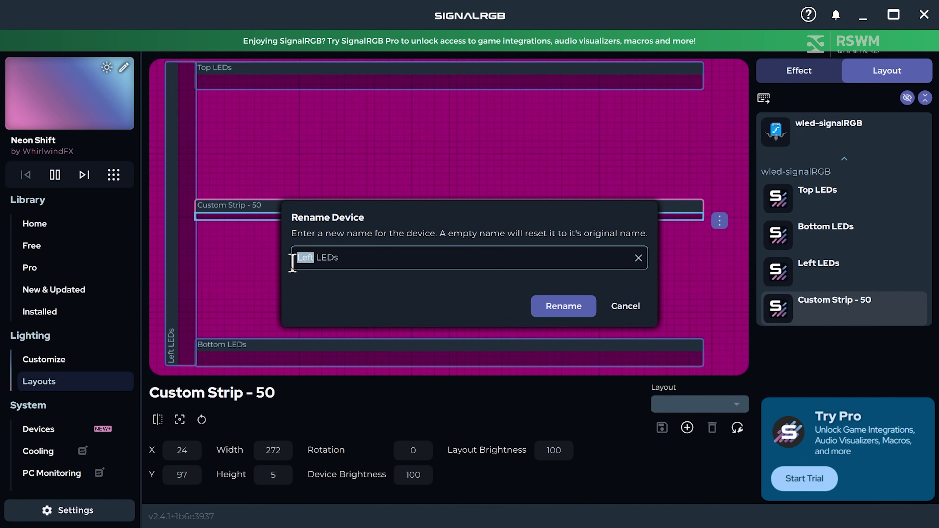
pyautogui.write('Right')
pyautogui.press('Return')
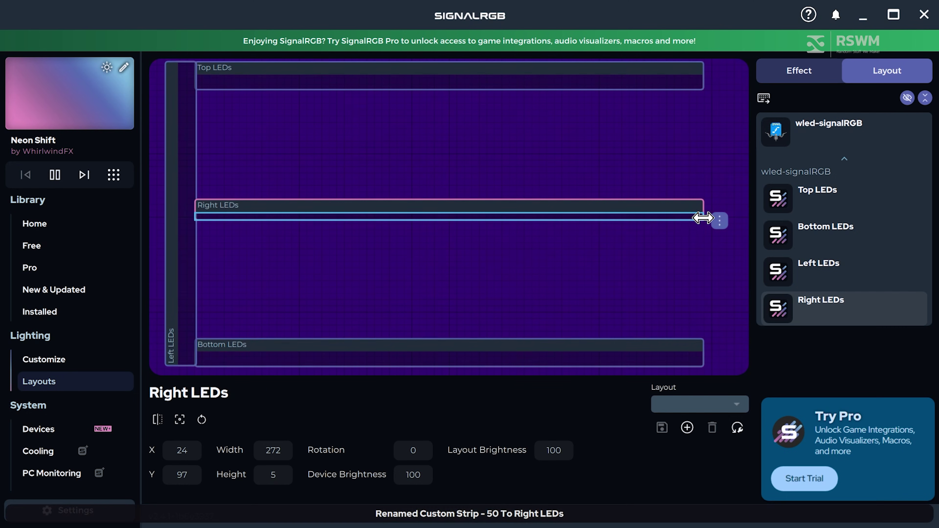
# Rotate Right LEDs vertical, width 10, stretched top to bottom at X 295.
pyautogui.moveTo(720, 222); pyautogui.dragTo(384, 242)
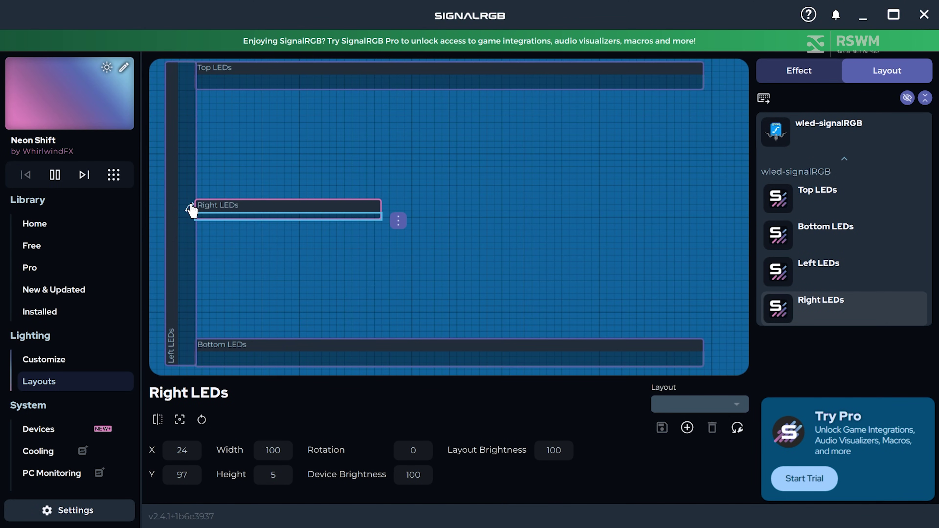
pyautogui.moveTo(191, 210); pyautogui.dragTo(296, 195)
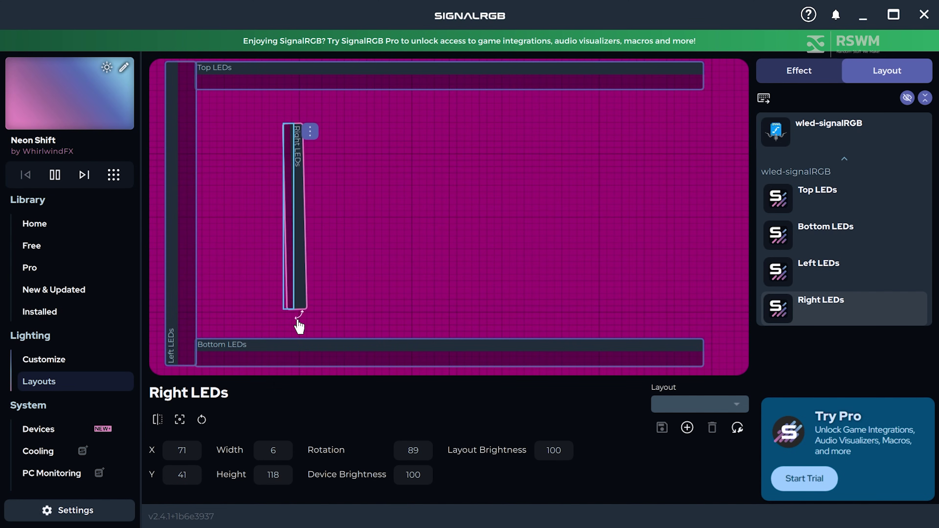
pyautogui.moveTo(302, 318); pyautogui.dragTo(325, 308)
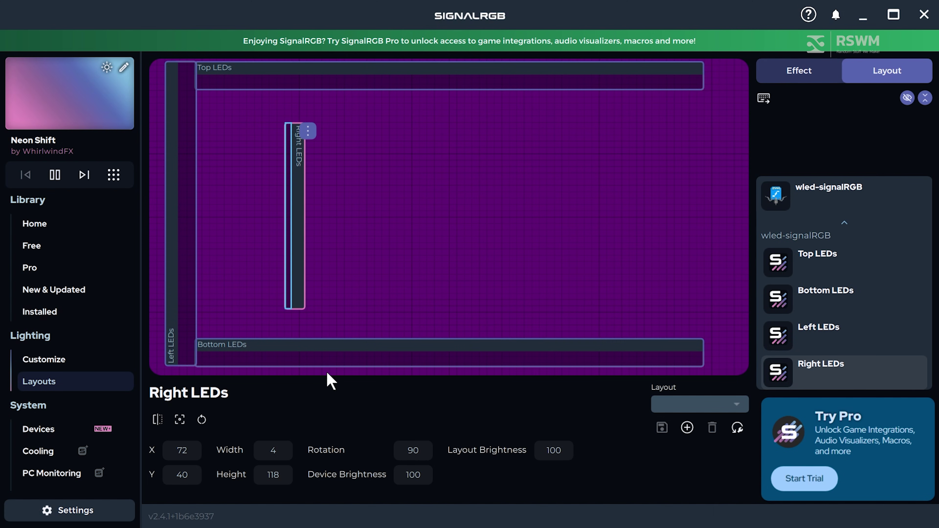
pyautogui.write('10')
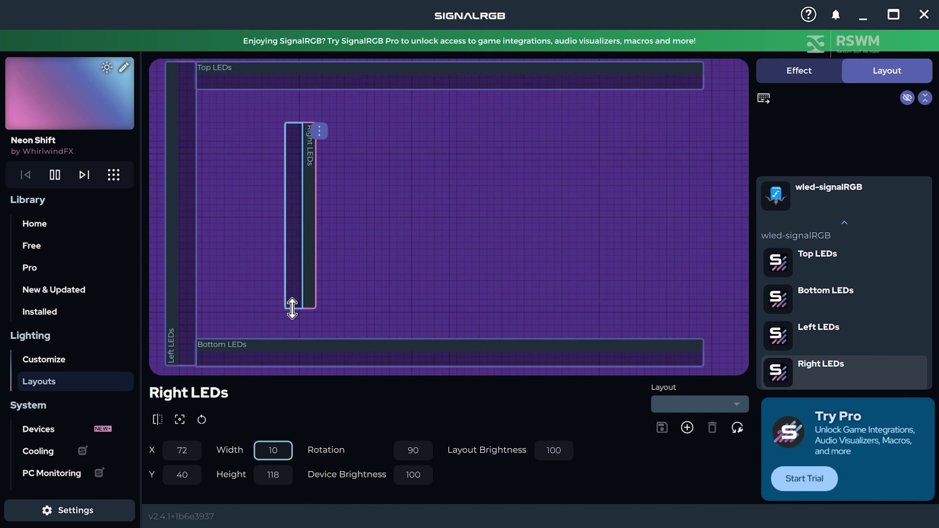
pyautogui.moveTo(291, 308); pyautogui.dragTo(288, 366)
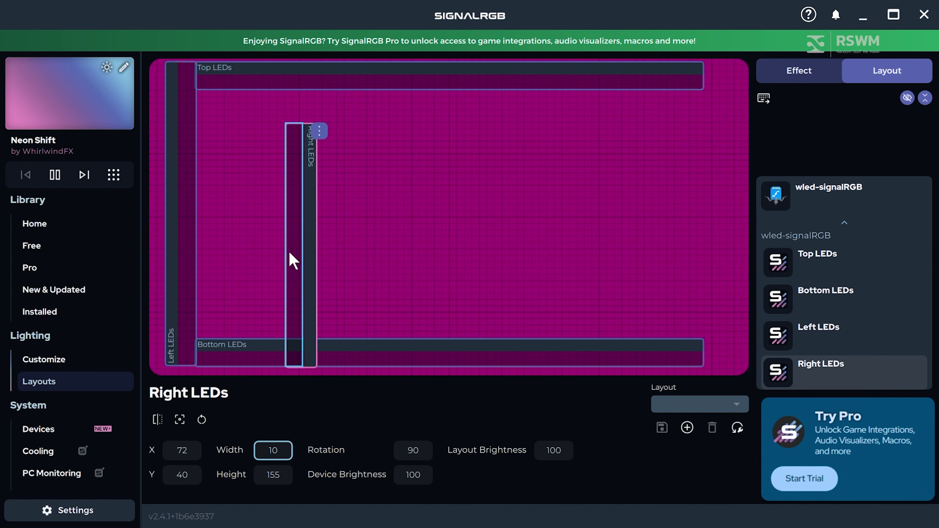
pyautogui.moveTo(291, 122); pyautogui.dragTo(292, 59)
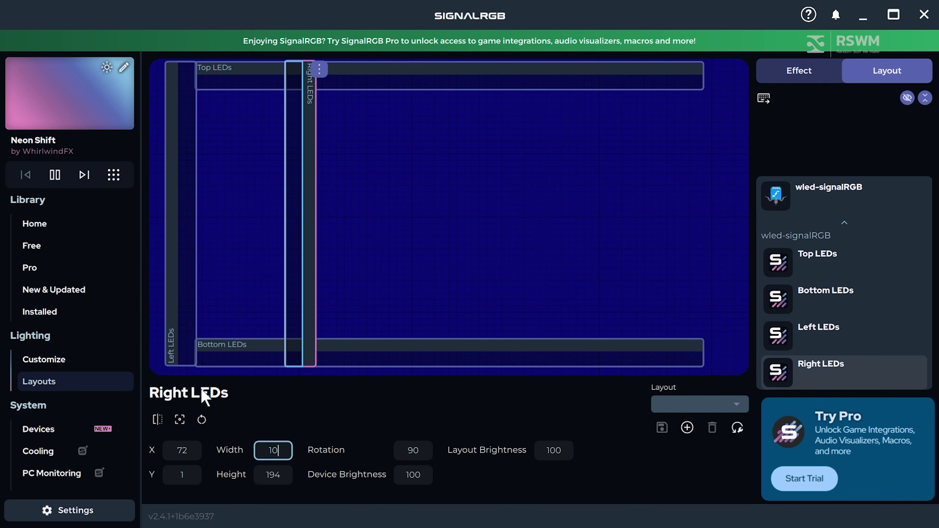
pyautogui.write('1')
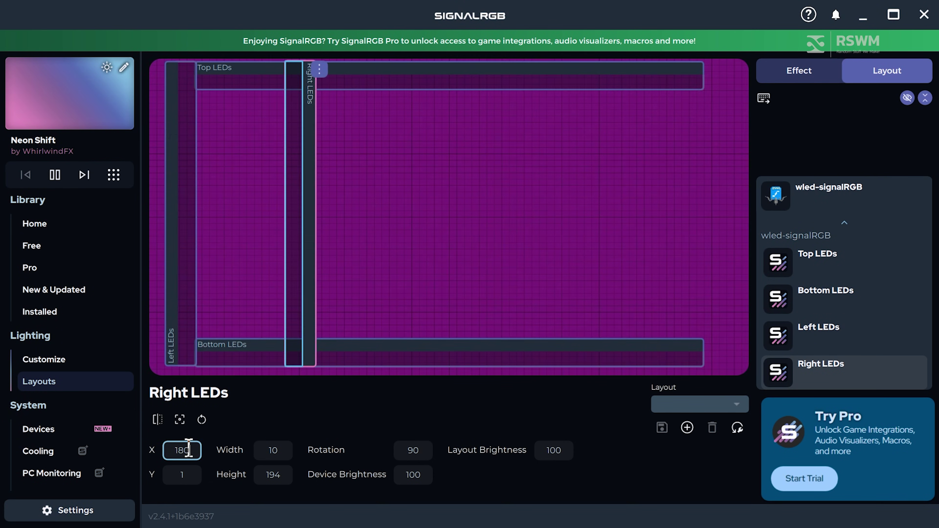
pyautogui.write('80')
pyautogui.write('300')
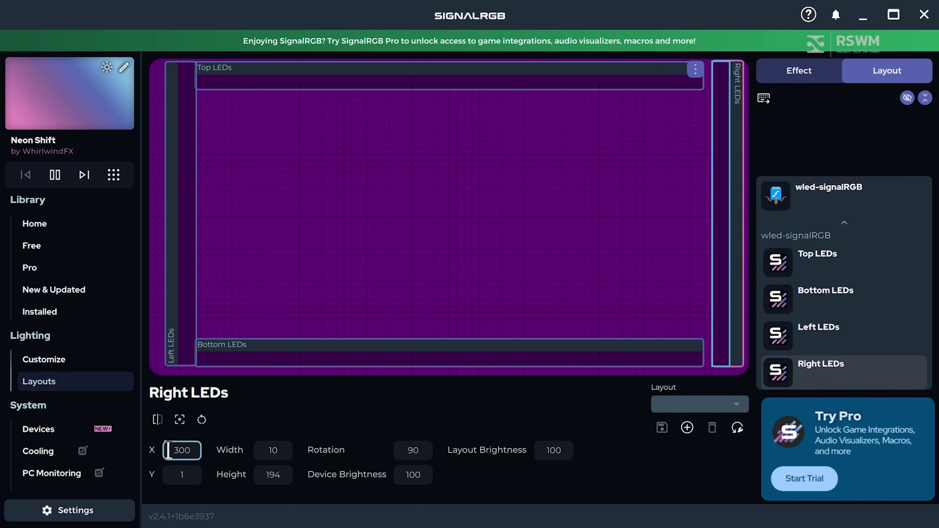
pyautogui.write('280')
pyautogui.press('BackSpace')
pyautogui.press('BackSpace')
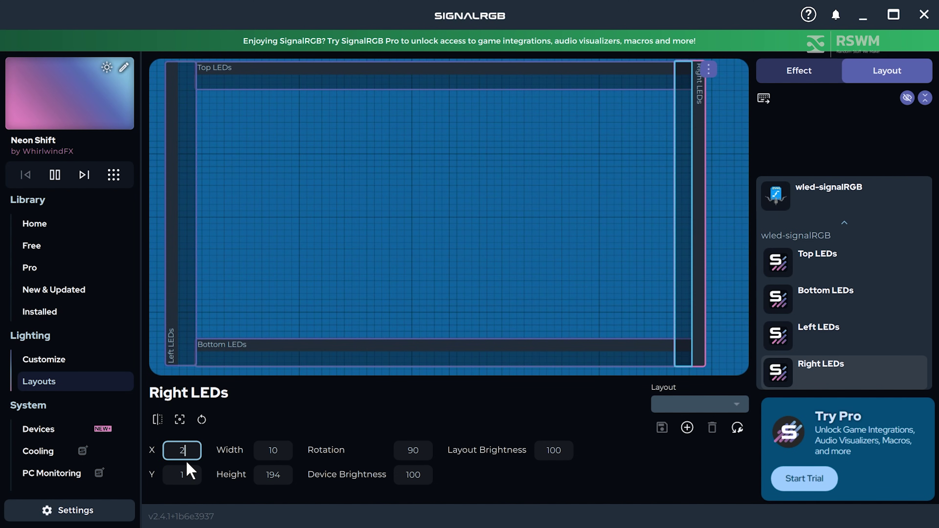
pyautogui.write('90')
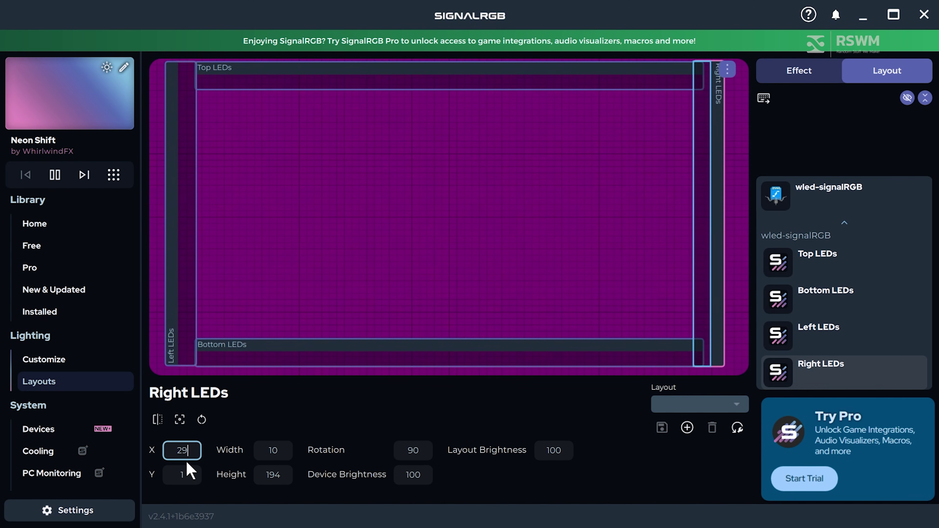
pyautogui.press('BackSpace')
pyautogui.write('5')
pyautogui.click(417, 292)
# Create and save a new layout named 'My Screen', then return to the Effect page.
pyautogui.click(250, 76)
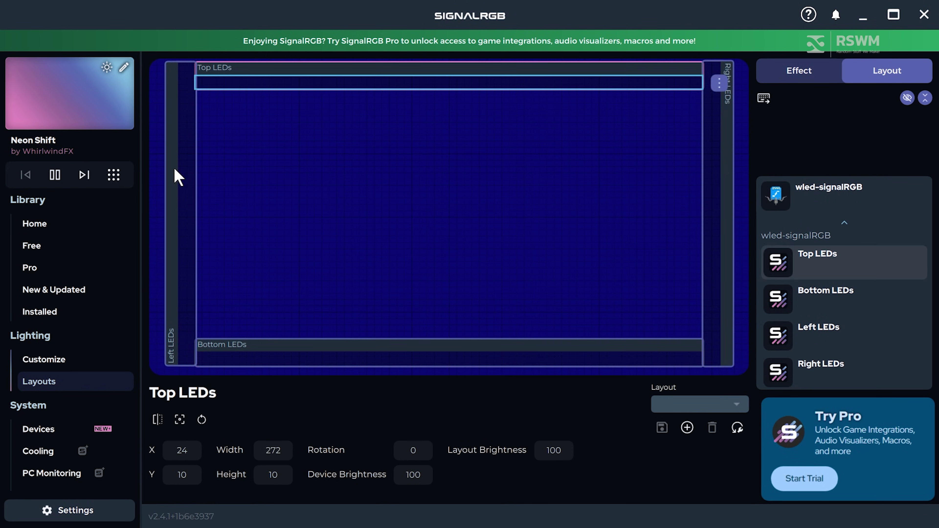
pyautogui.click(643, 342)
pyautogui.click(537, 304)
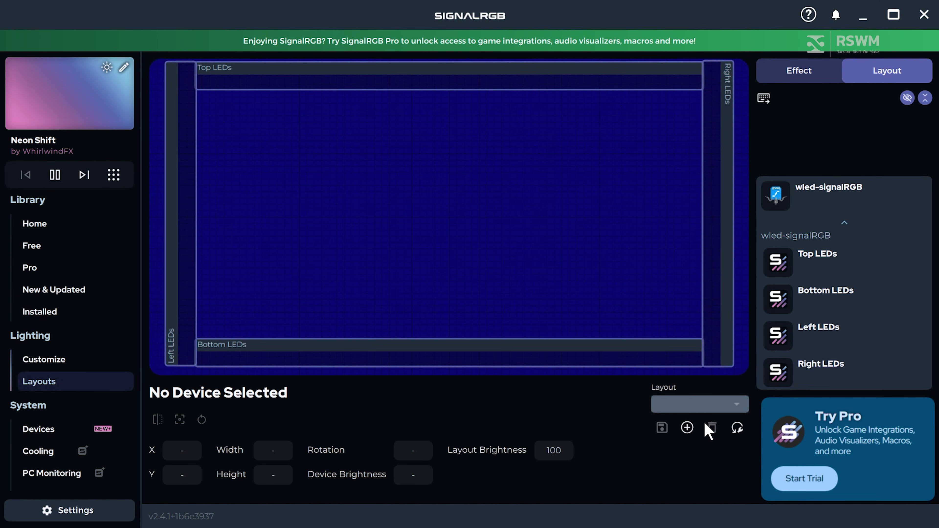
pyautogui.click(687, 427)
pyautogui.click(492, 256)
pyautogui.write('M')
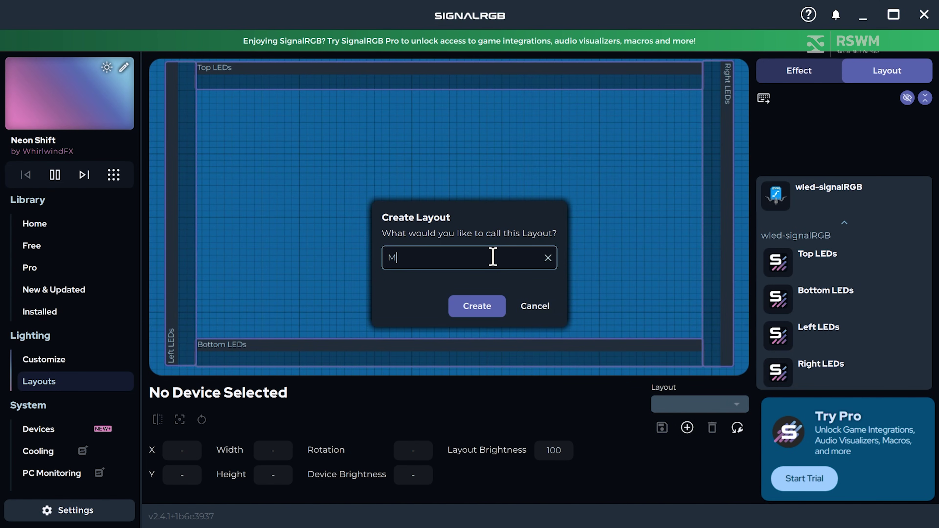
pyautogui.write('y Screen')
pyautogui.press('Return')
pyautogui.click(662, 428)
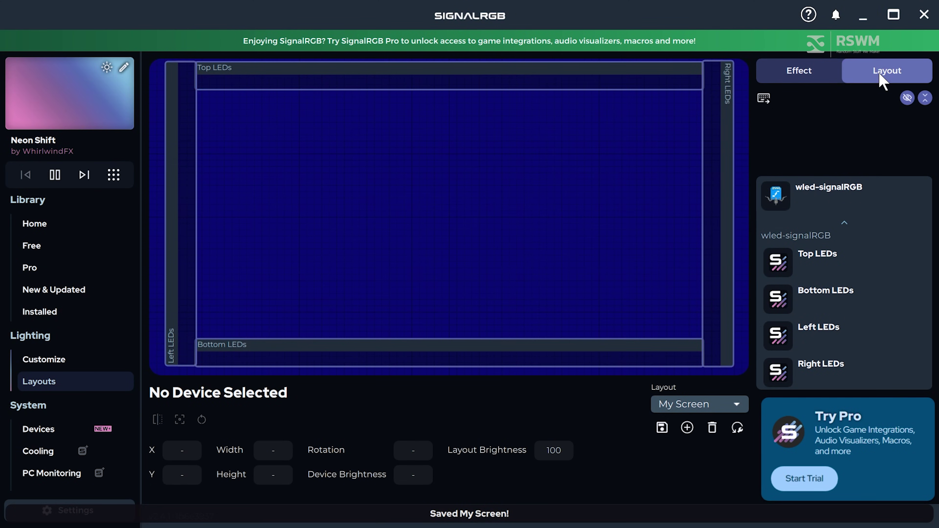
pyautogui.click(797, 75)
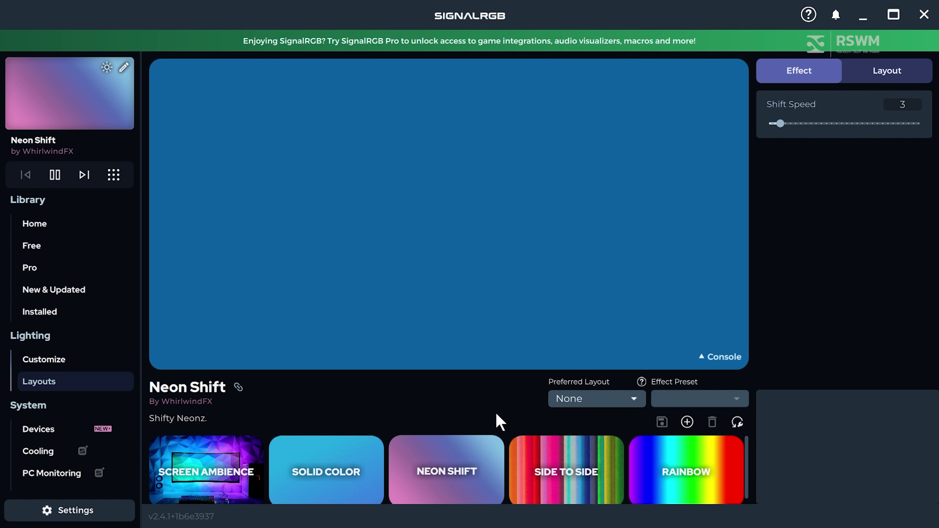
# Try Solid Color, Neon Shift and Rainbow, then apply the Screen Ambience effect.
pyautogui.click(317, 484)
pyautogui.click(430, 472)
pyautogui.click(679, 464)
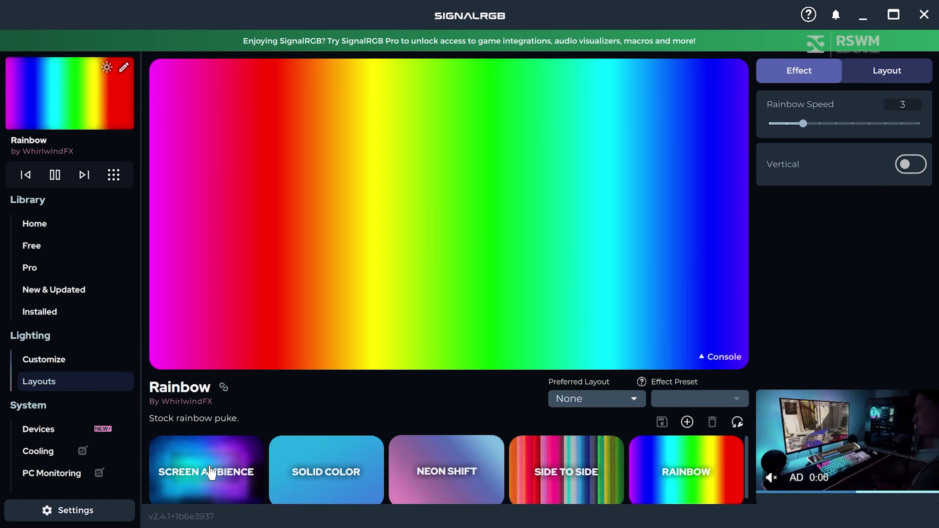
pyautogui.click(211, 472)
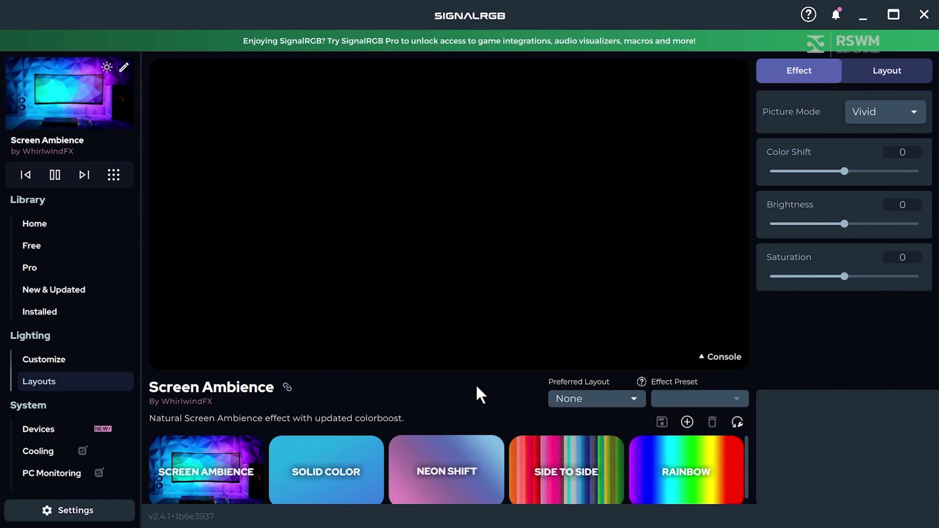
# Switch on Compatibility Mode under Settings > Video Settings.
pyautogui.click(59, 510)
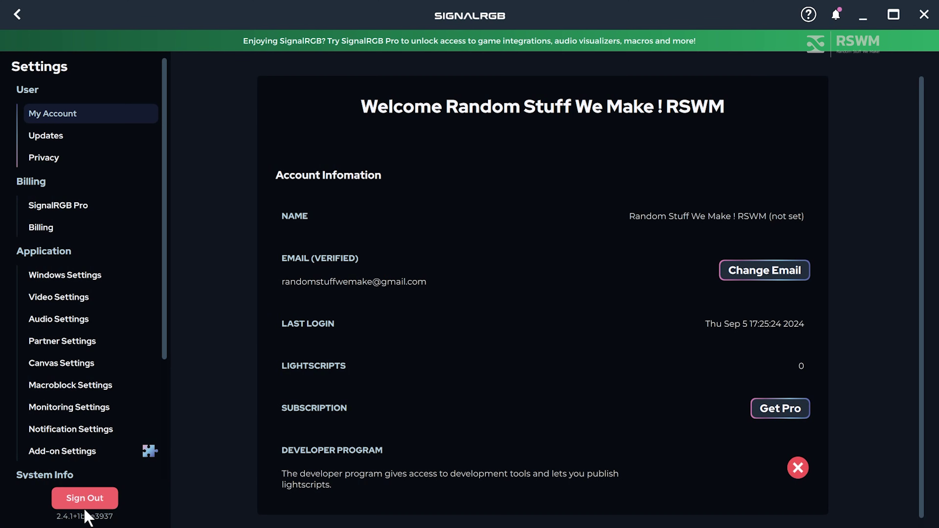
pyautogui.click(78, 301)
pyautogui.scroll(-8, 562, 316)
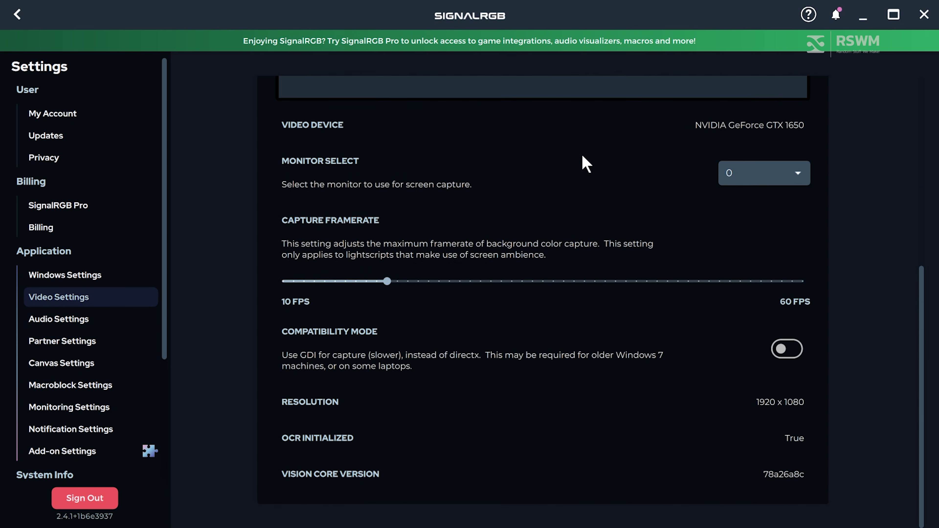
pyautogui.click(790, 354)
pyautogui.scroll(8, 519, 312)
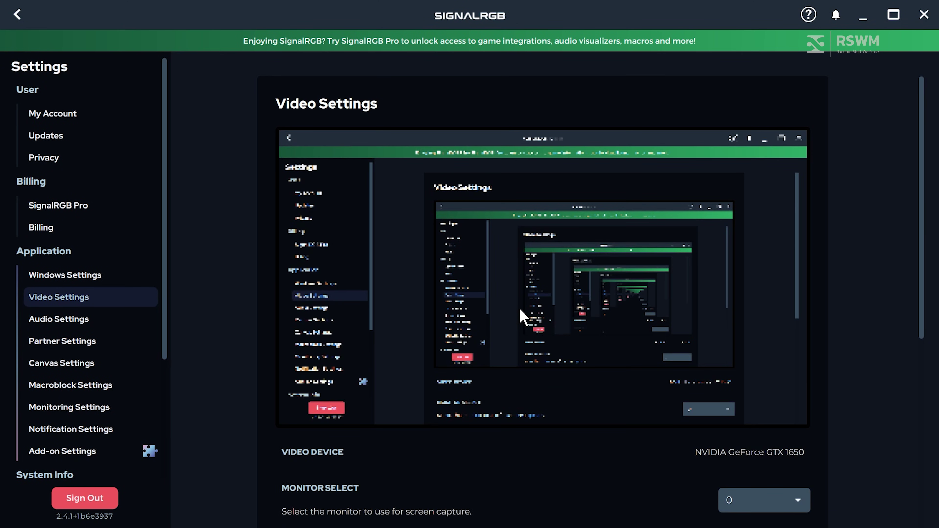
pyautogui.scroll(-8, 519, 315)
# Go back from Settings to the Screen Ambience effect page with live screen colours.
pyautogui.click(17, 14)
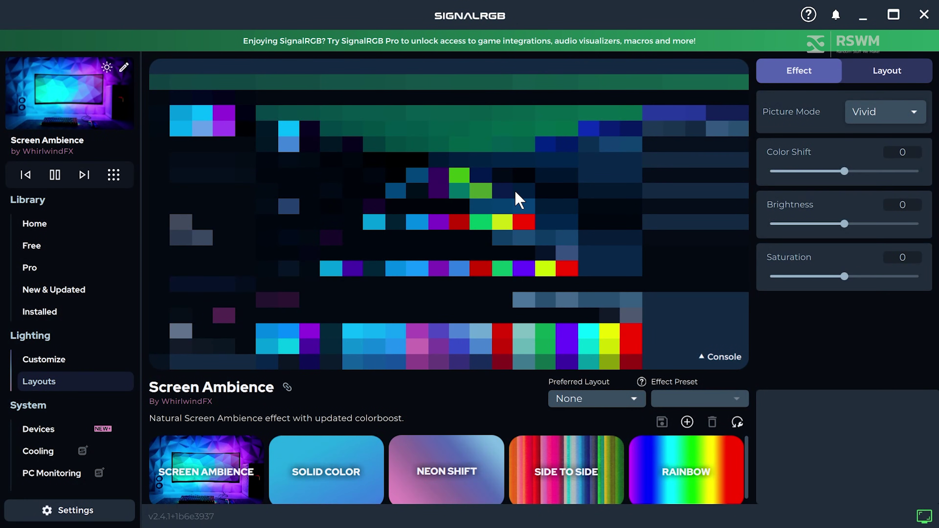